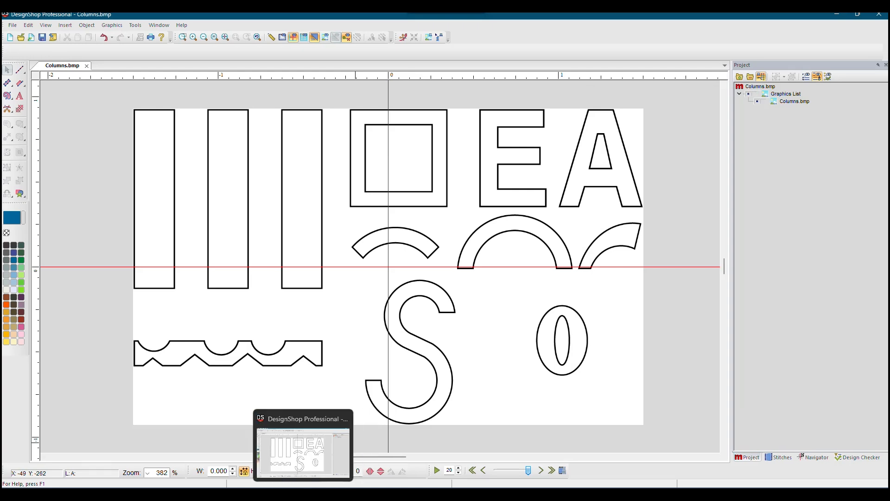
- Switch to the web browser to view the DesignShop 12 feature comparison chart, and return to the Columns.bmp drawing
{"action": "left_click", "coordinate": [301, 483]}
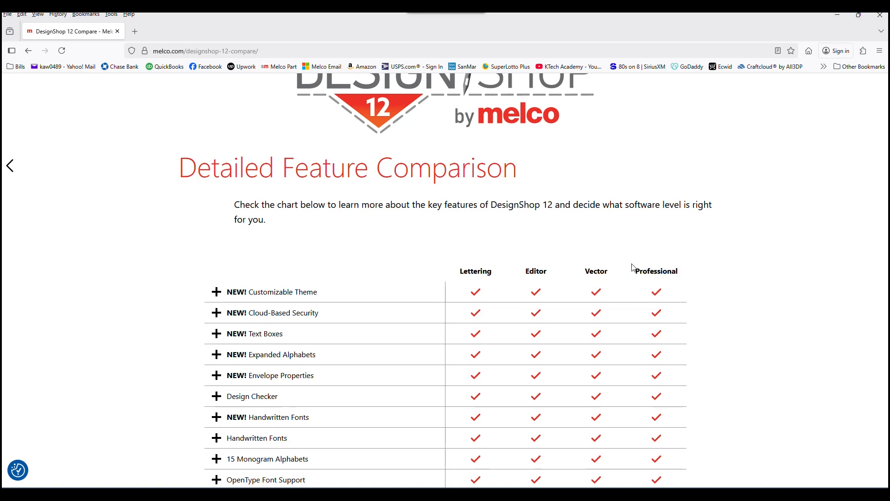
{"action": "left_click", "coordinate": [838, 19]}
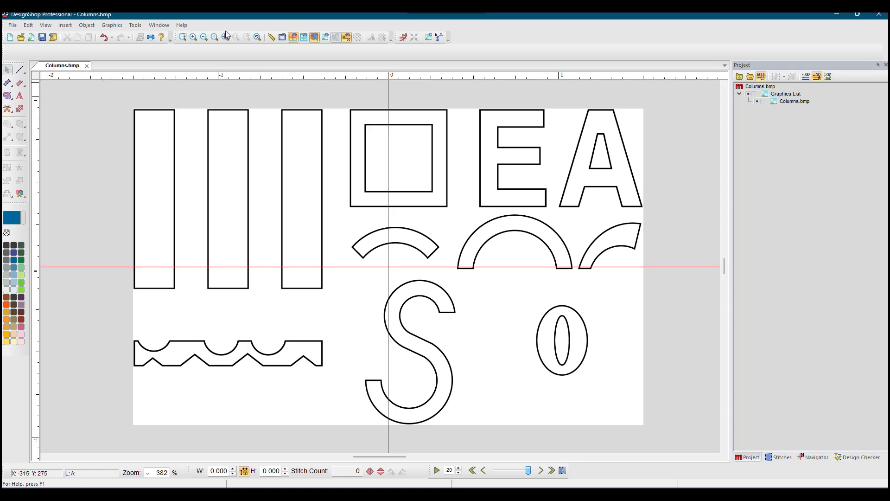
- Review the point size and digitizing cursor preferences in the program options
{"action": "left_click", "coordinate": [187, 40]}
{"action": "left_click_drag", "start_coordinate": [101, 99], "coordinate": [354, 321]}
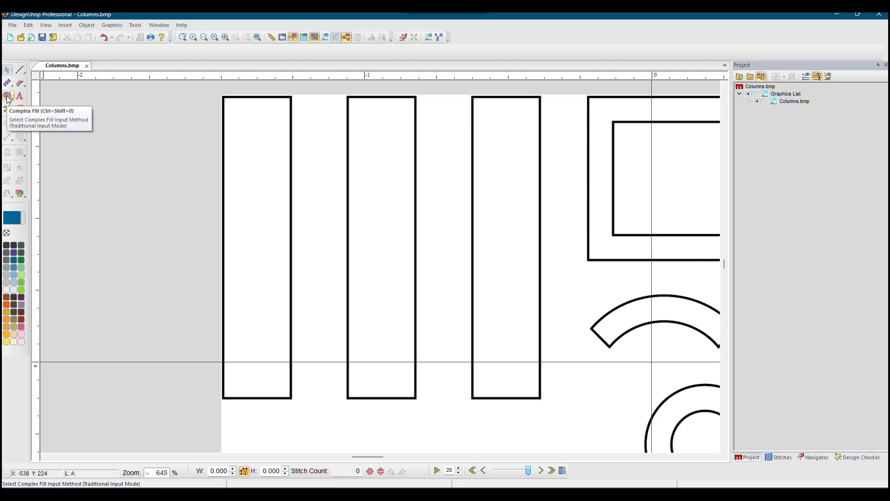
{"action": "left_click", "coordinate": [135, 25]}
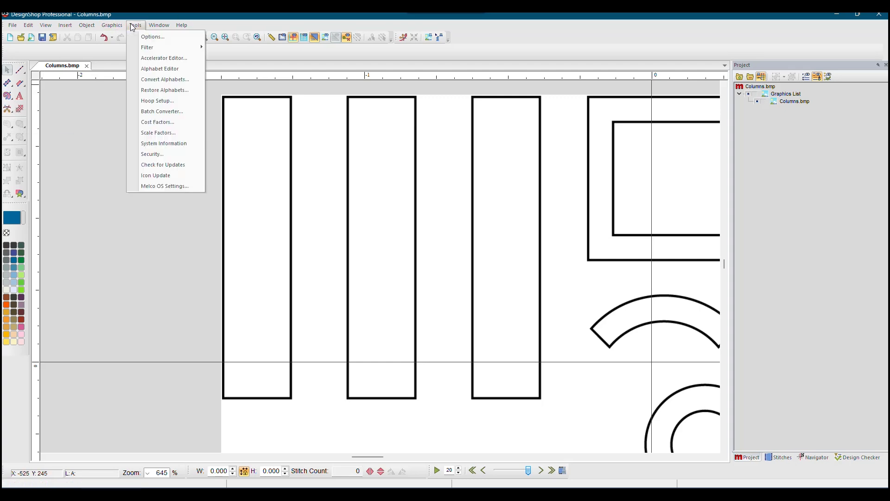
{"action": "left_click", "coordinate": [167, 35]}
{"action": "left_click_drag", "start_coordinate": [468, 93], "coordinate": [546, 76]}
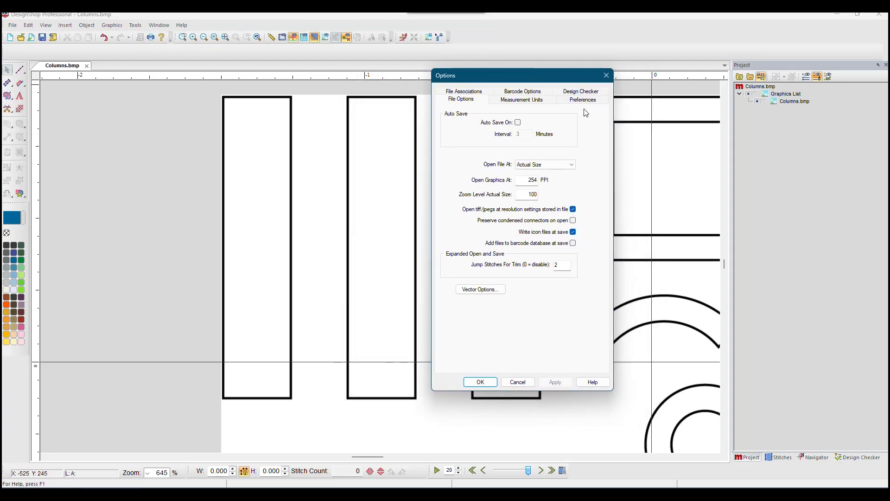
{"action": "left_click", "coordinate": [583, 100]}
{"action": "mouse_move", "coordinate": [550, 137]}
{"action": "left_mouse_down"}
{"action": "mouse_move", "coordinate": [529, 135]}
{"action": "mouse_move", "coordinate": [562, 149]}
{"action": "left_mouse_up"}
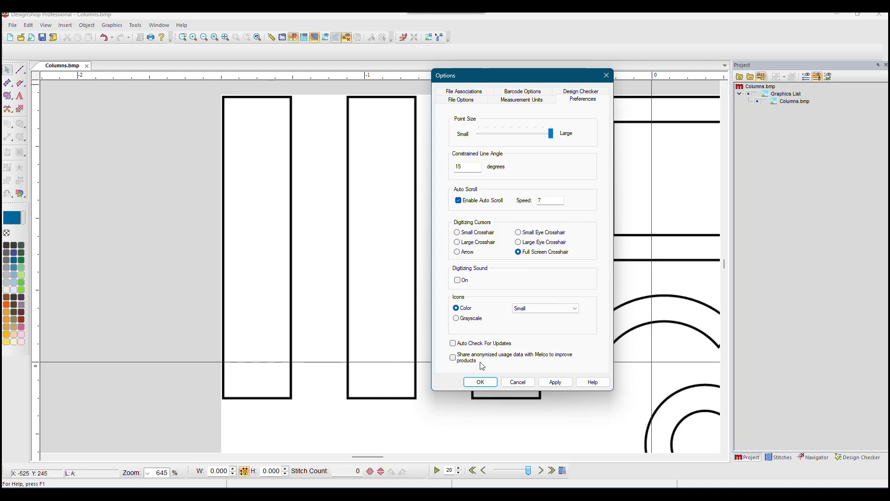
{"action": "left_click", "coordinate": [503, 385]}
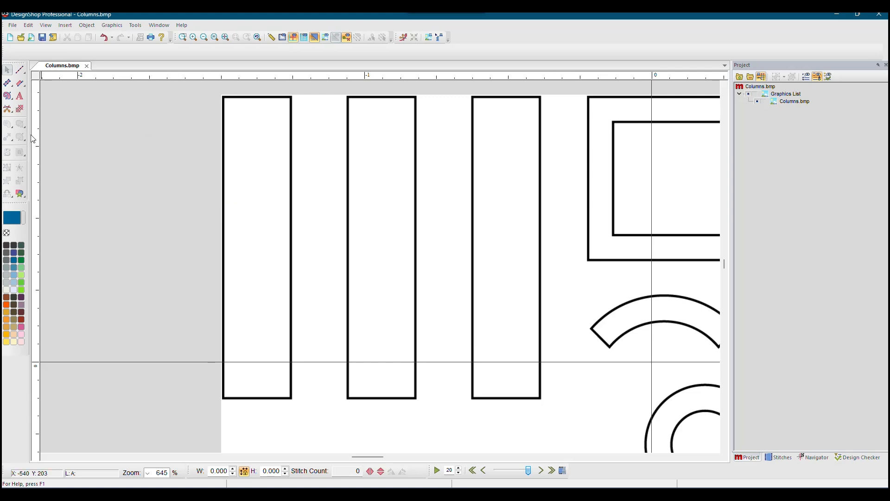
- Outline the first tall column as a Complex Fill, with points at its four corners and one along its right edge
{"action": "left_click", "coordinate": [8, 96]}
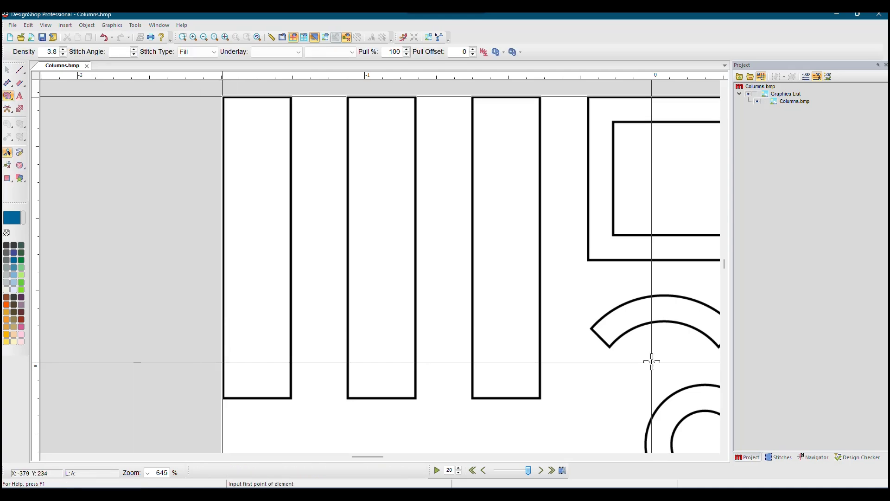
{"action": "left_click", "coordinate": [223, 96]}
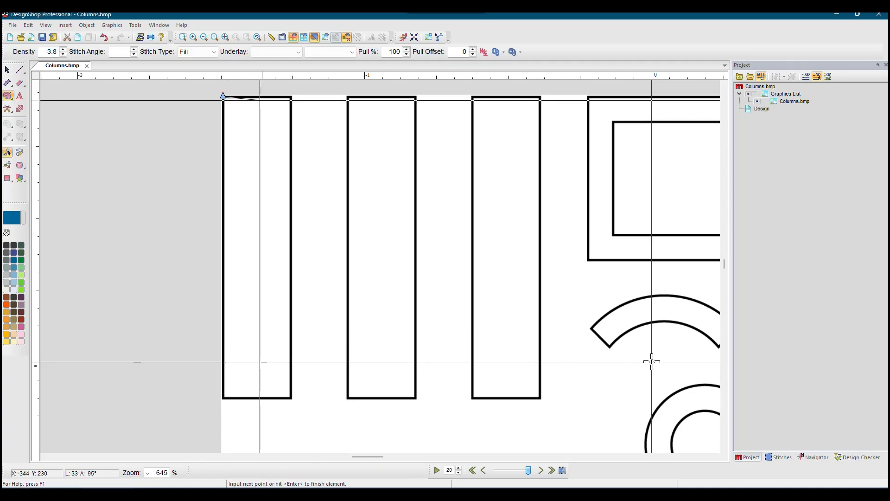
{"action": "left_click", "coordinate": [291, 96]}
{"action": "left_click", "coordinate": [290, 186]}
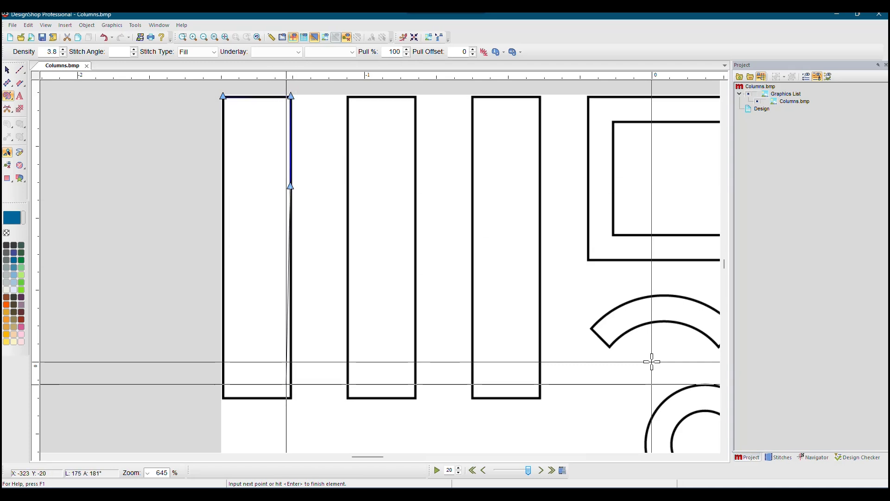
{"action": "left_click", "coordinate": [291, 398]}
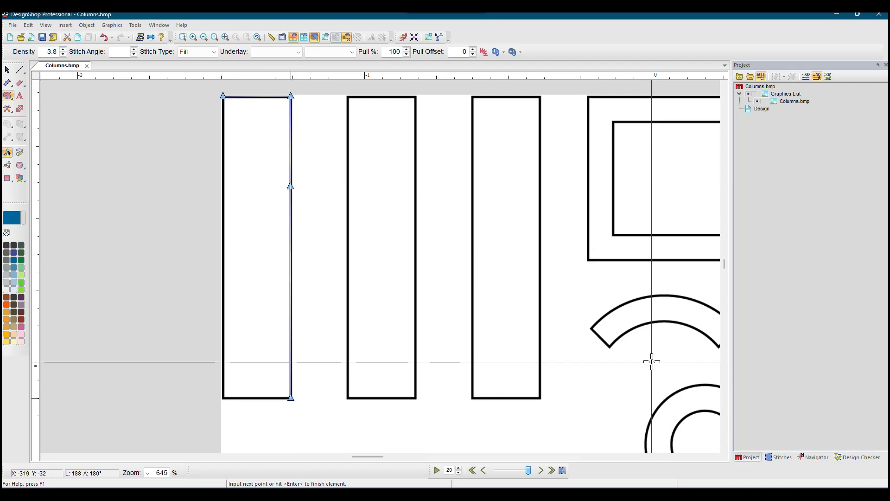
{"action": "left_click", "coordinate": [222, 397]}
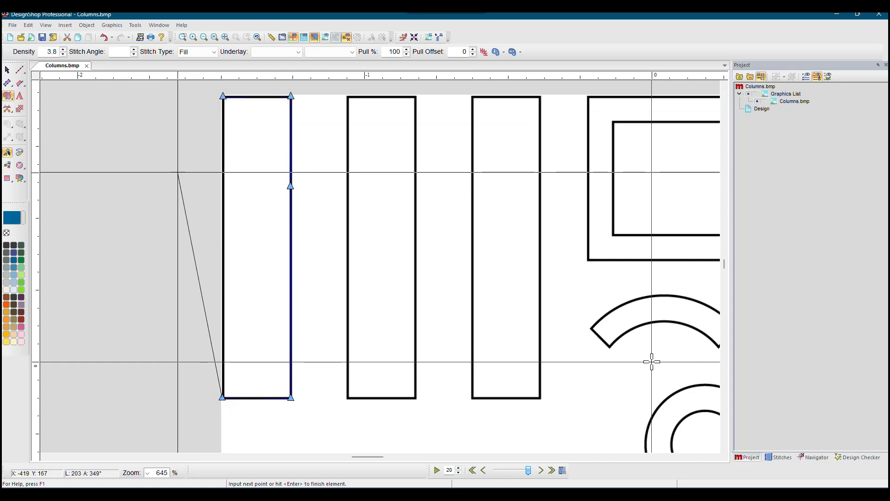
{"action": "key", "text": "Return"}
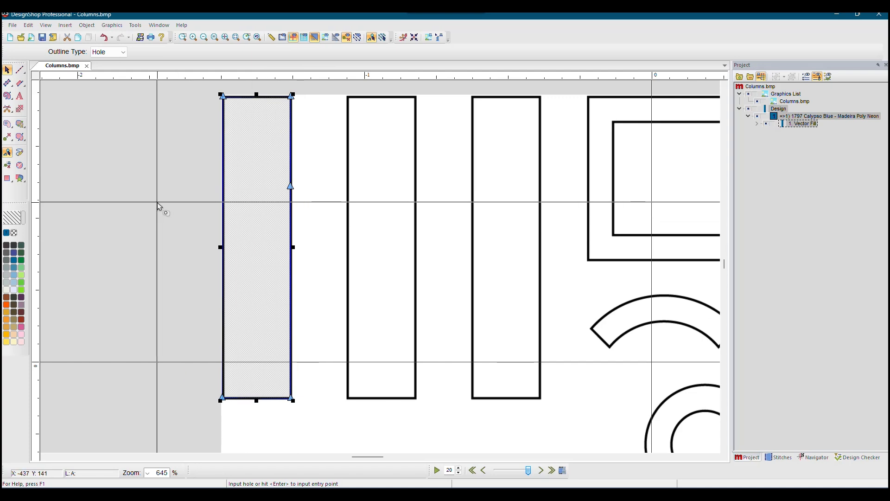
- Skip adding holes, and place the entry point inside the column's lower end and the exit point just outside its lower-left corner
{"action": "key", "text": "Return"}
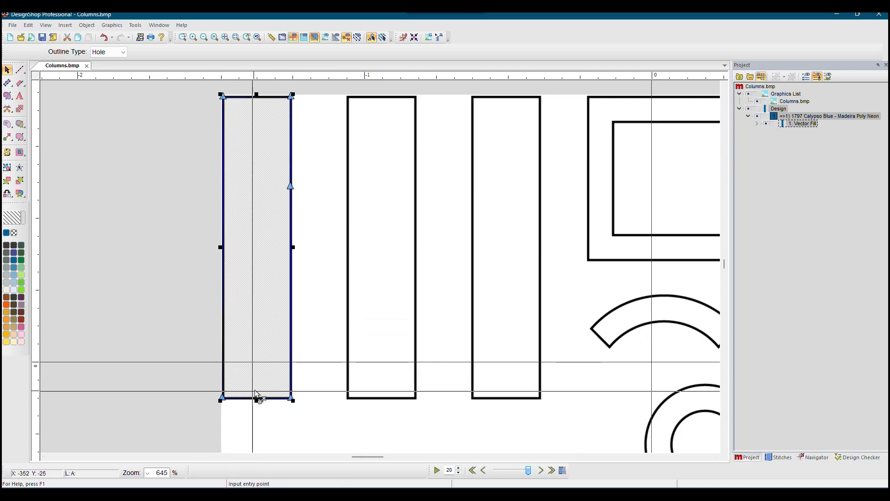
{"action": "left_click", "coordinate": [256, 373]}
{"action": "left_click", "coordinate": [216, 418]}
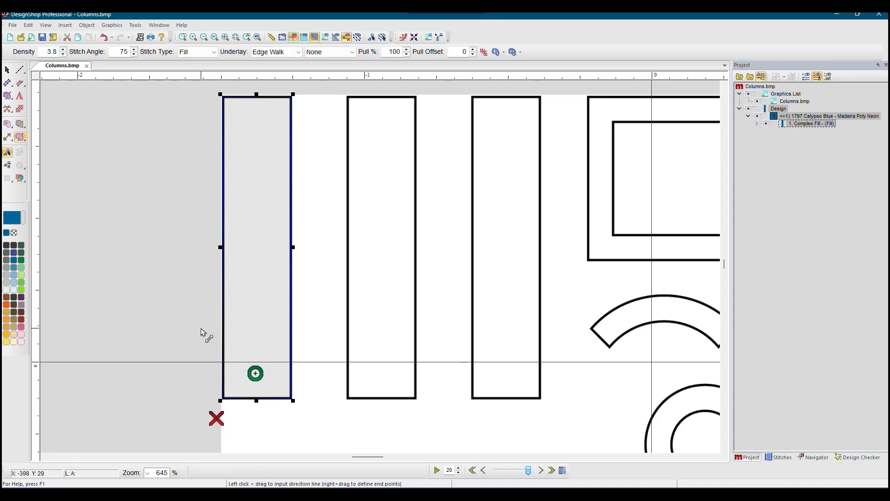
{"action": "left_click_drag", "start_coordinate": [196, 306], "coordinate": [226, 307]}
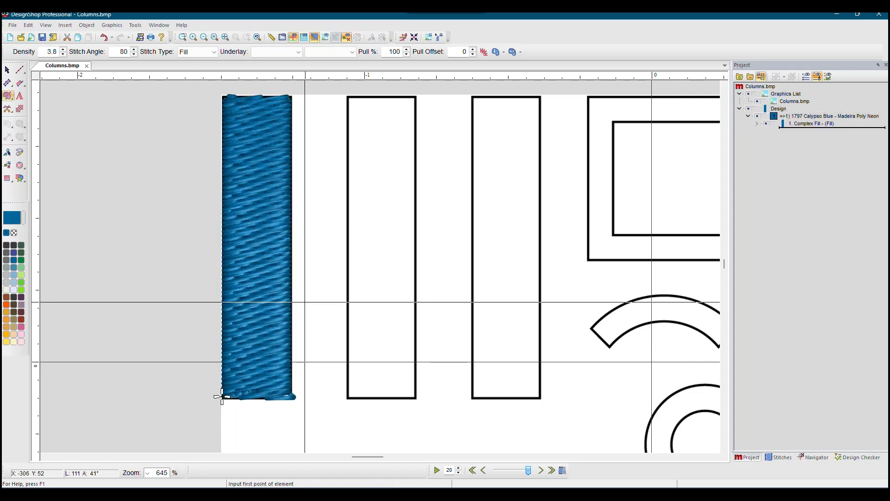
{"action": "left_click", "coordinate": [7, 69]}
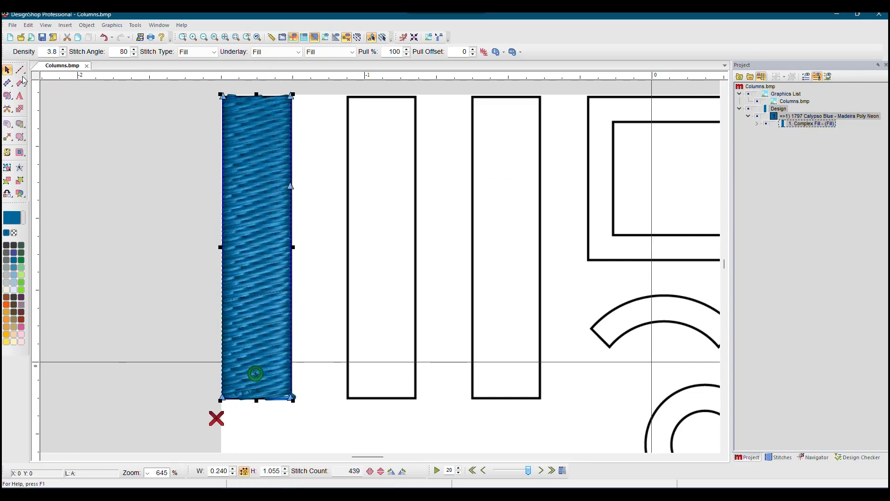
{"action": "left_click", "coordinate": [104, 37]}
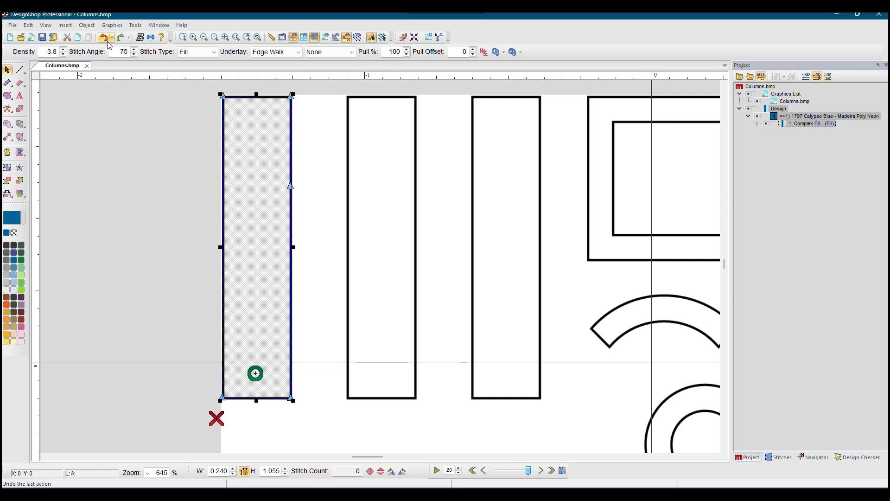
- Draw a horizontal stitch direction line across the lower part of the first column for a 90-degree stitch angle
{"action": "left_click", "coordinate": [20, 136]}
{"action": "left_click_drag", "start_coordinate": [213, 330], "coordinate": [309, 331]}
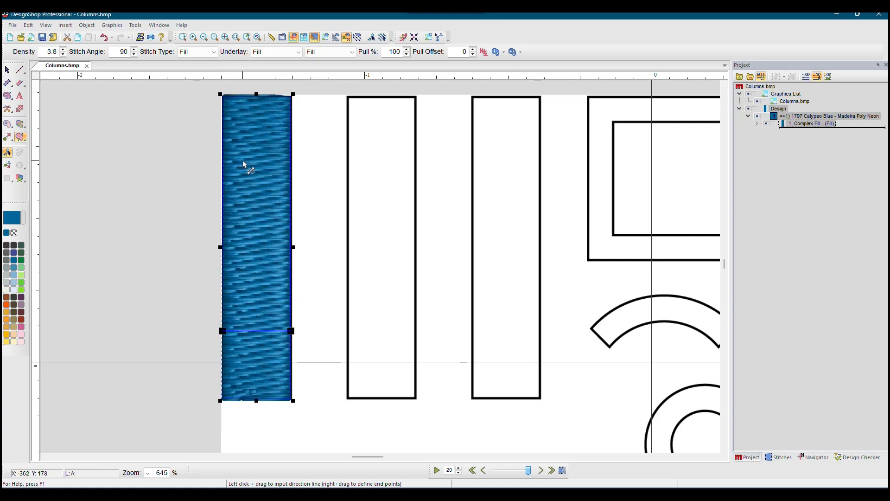
{"action": "left_click", "coordinate": [6, 69]}
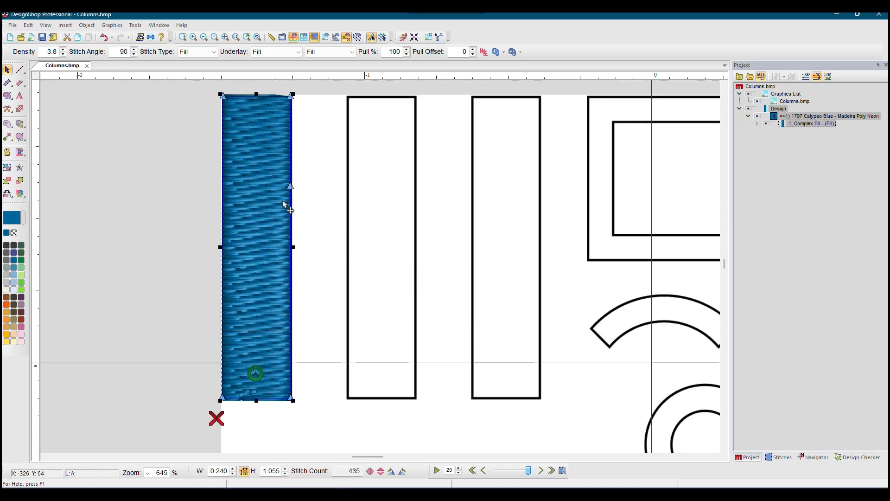
- Change the first column's stitch type to Satin
{"action": "left_click", "coordinate": [204, 37]}
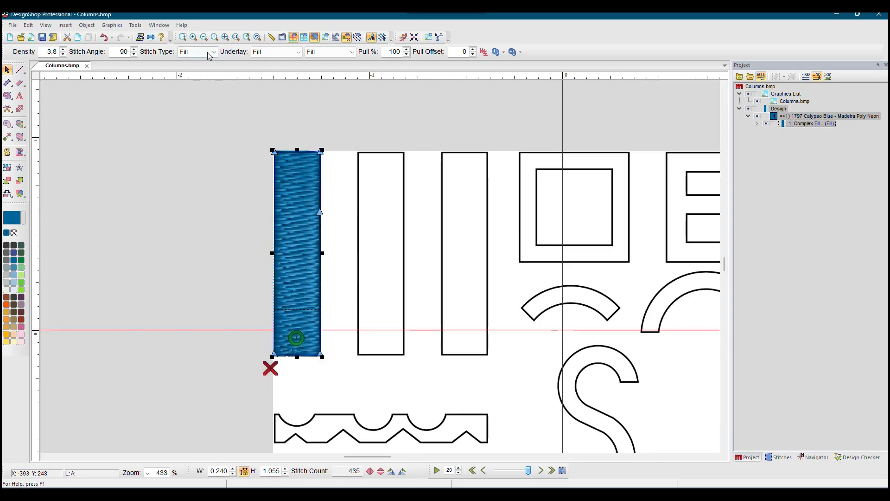
{"action": "left_click", "coordinate": [204, 52]}
{"action": "left_click", "coordinate": [207, 66]}
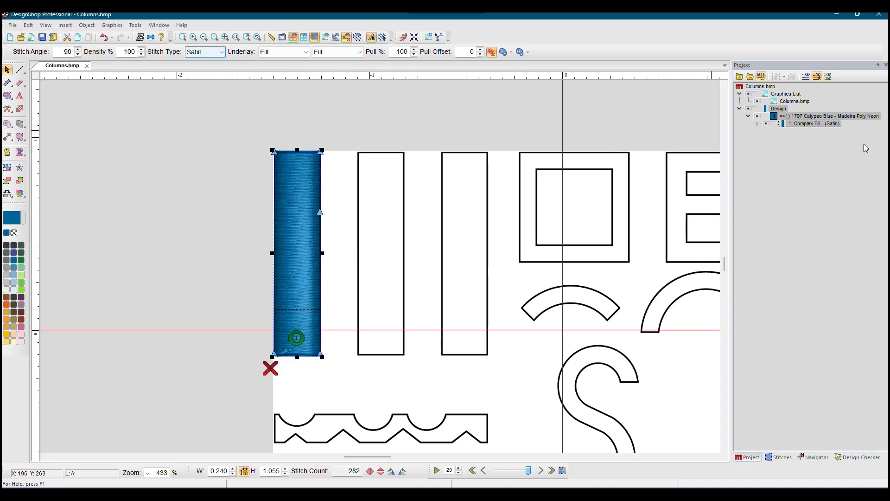
- Disable the satin column's switch to fill on long stitches by setting "Use Fill for stitch lines greater than" to 0 pt
{"action": "double_click", "coordinate": [823, 124]}
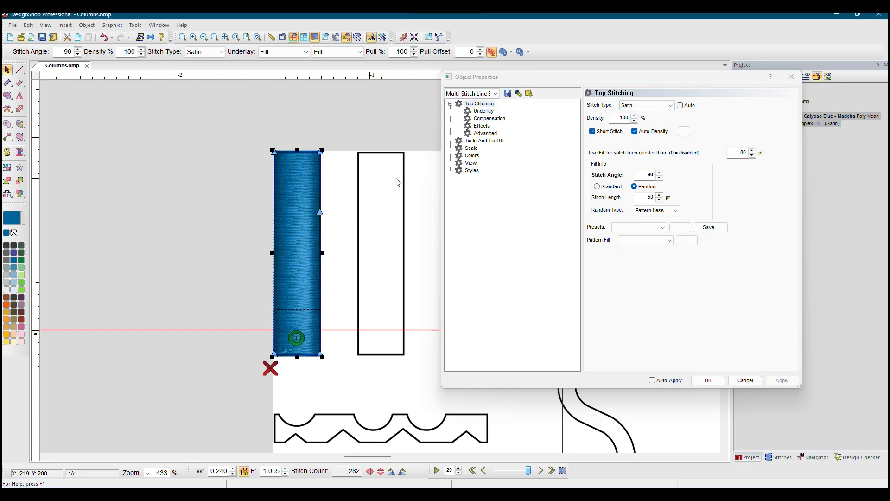
{"action": "double_click", "coordinate": [742, 153]}
{"action": "type", "text": "0"}
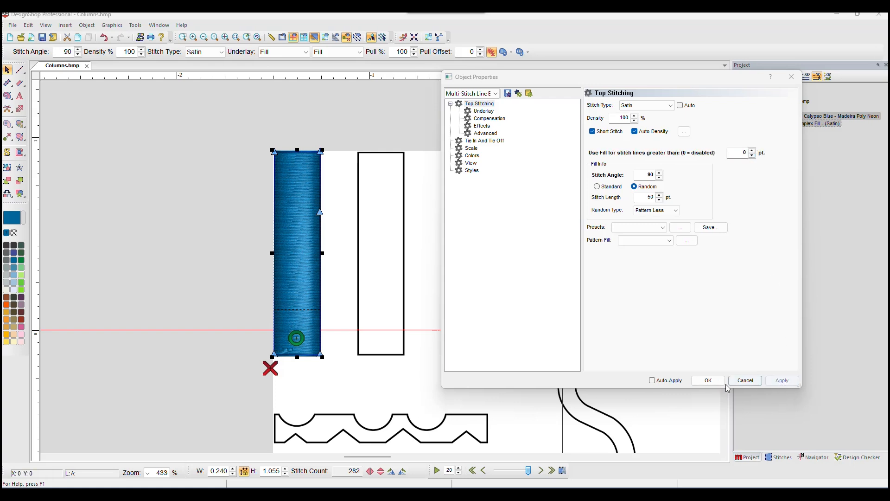
{"action": "left_click", "coordinate": [708, 380]}
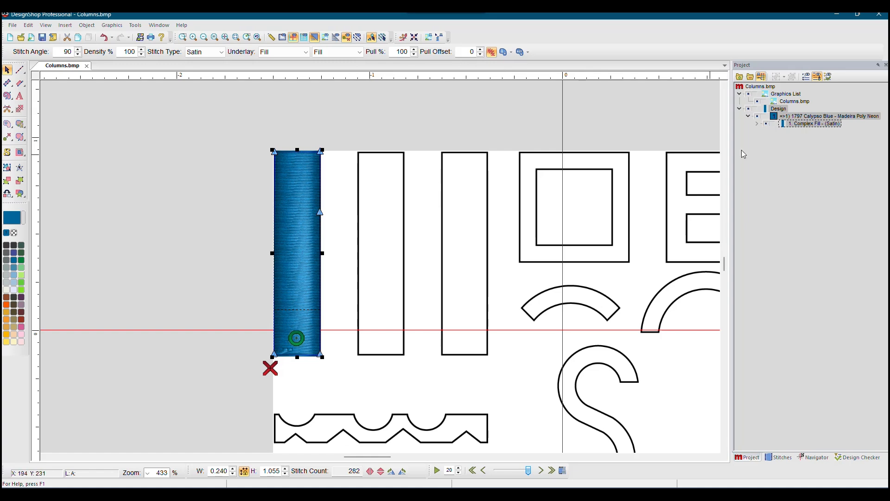
- Try 80 pt as the column's "Use Fill for stitch lines greater than" limit, and return it to 0 pt
{"action": "left_click", "coordinate": [819, 125]}
{"action": "double_click", "coordinate": [806, 125]}
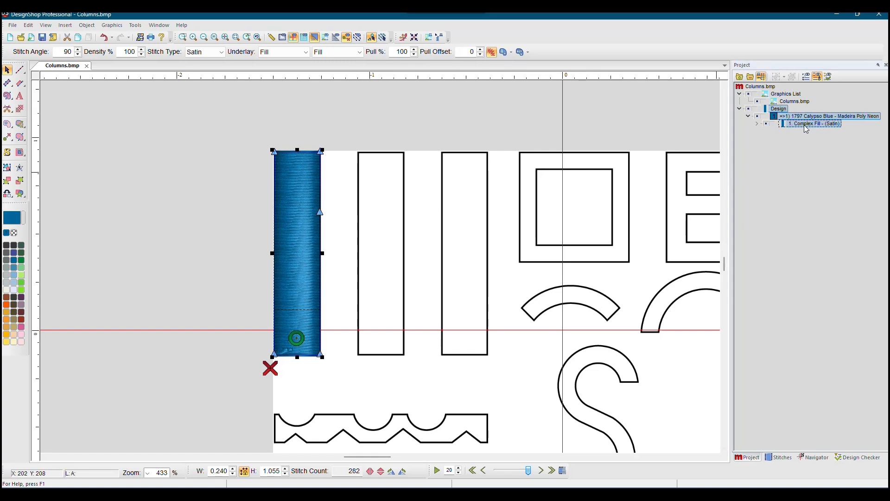
{"action": "double_click", "coordinate": [735, 151]}
{"action": "type", "text": "80"}
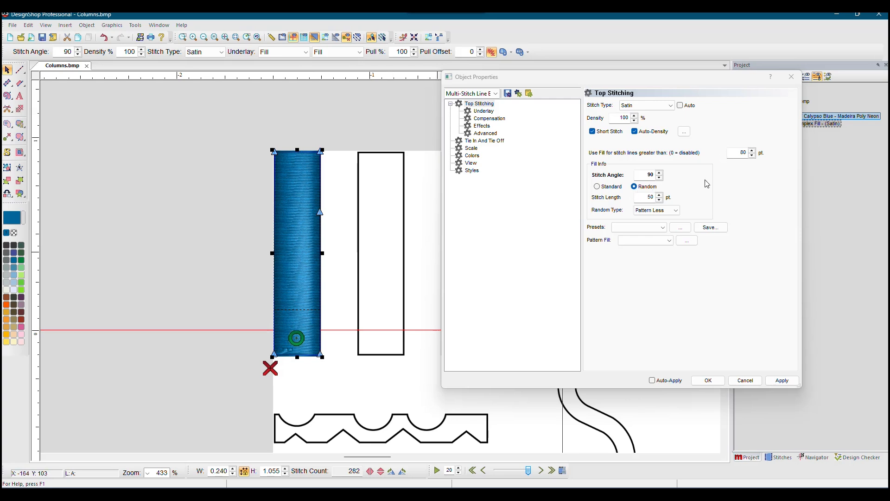
{"action": "left_click", "coordinate": [737, 150]}
{"action": "double_click", "coordinate": [737, 150]}
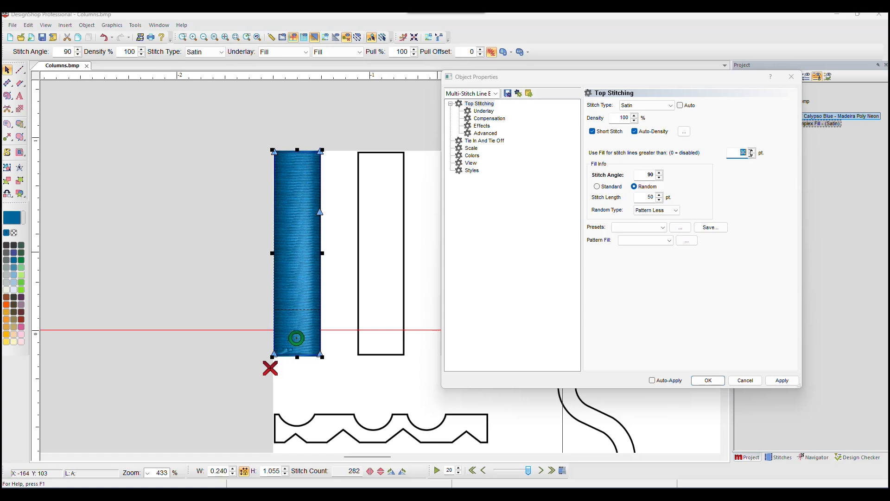
{"action": "type", "text": "0"}
{"action": "left_click", "coordinate": [782, 380]}
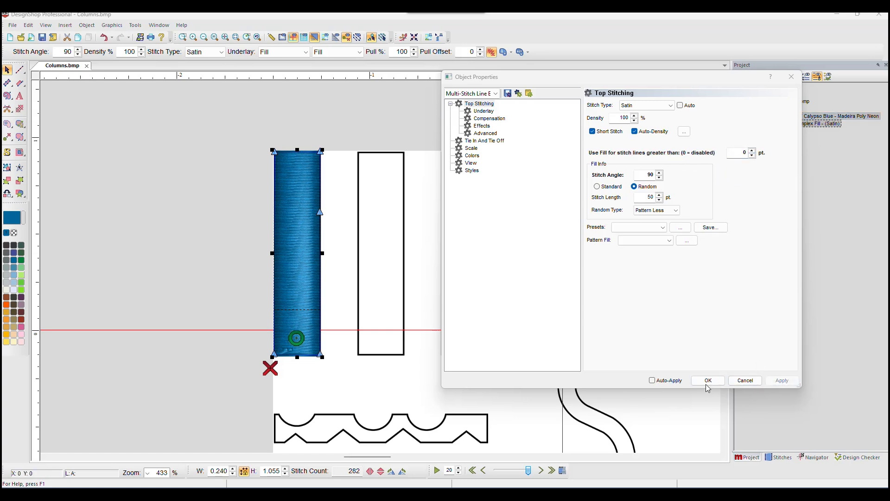
{"action": "left_click", "coordinate": [708, 381]}
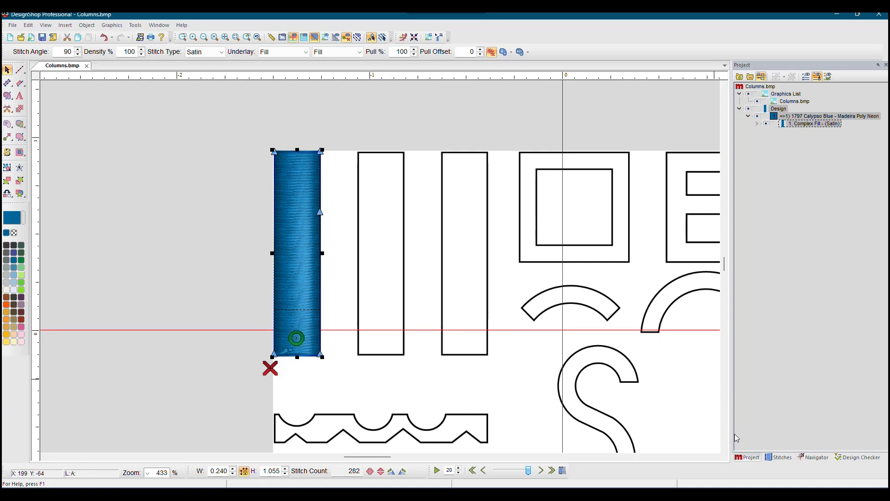
- Trace the outer boundary of the square frame as a Complex Fill outline with points at its four corners
{"action": "left_click", "coordinate": [717, 458]}
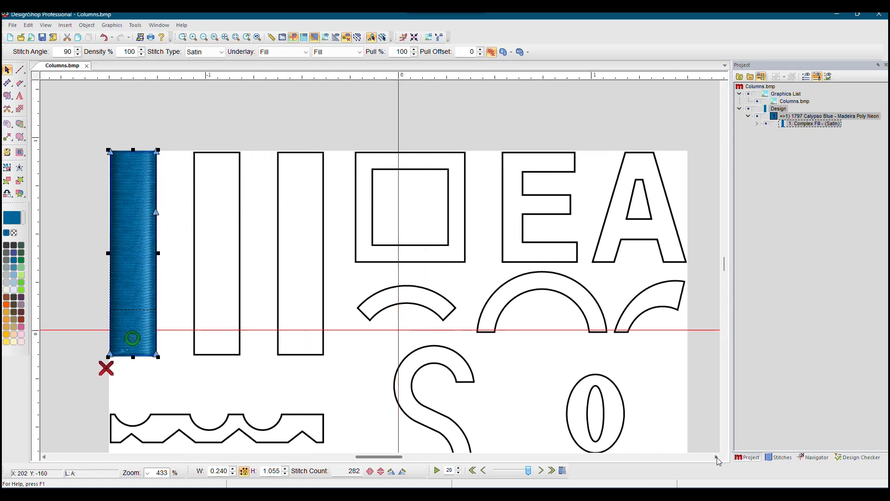
{"action": "left_click", "coordinate": [7, 96]}
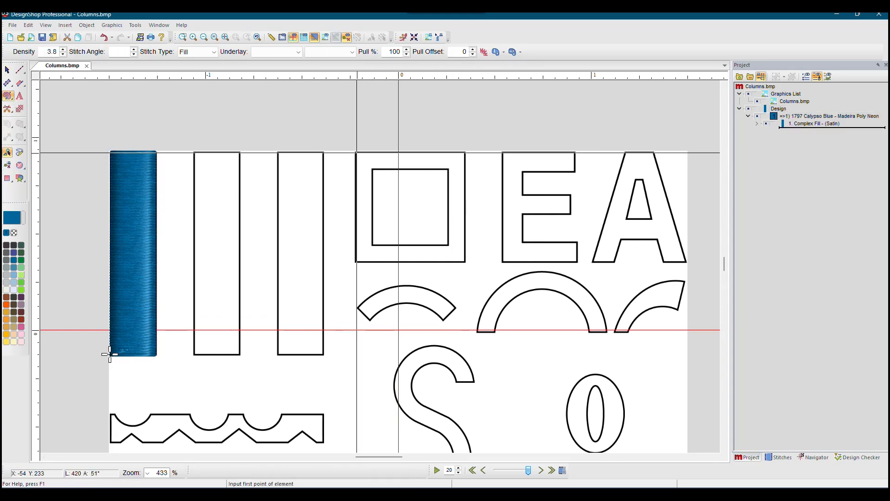
{"action": "scroll", "coordinate": [357, 130], "scroll_direction": "up", "scroll_amount": 2}
{"action": "scroll", "coordinate": [357, 130], "scroll_direction": "down", "scroll_amount": 2}
{"action": "scroll", "coordinate": [357, 129], "scroll_direction": "up", "scroll_amount": 2}
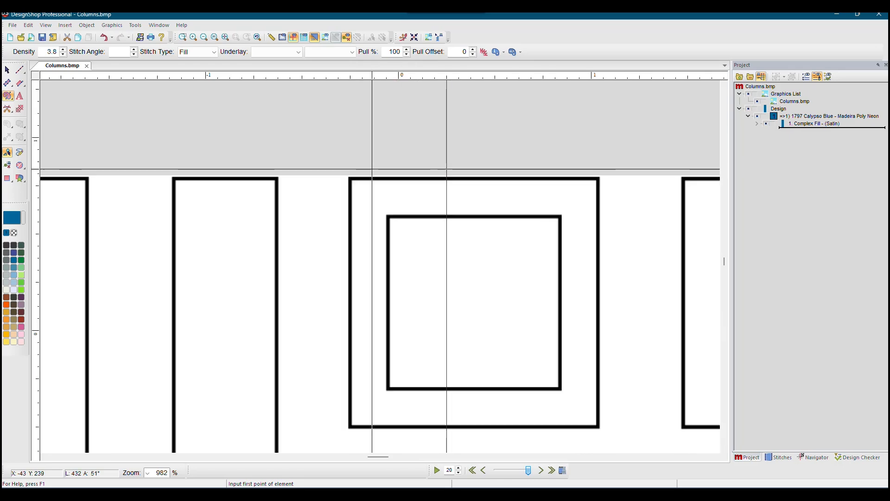
{"action": "scroll", "coordinate": [446, 167], "scroll_direction": "down", "scroll_amount": 2}
{"action": "scroll", "coordinate": [444, 184], "scroll_direction": "up", "scroll_amount": 2}
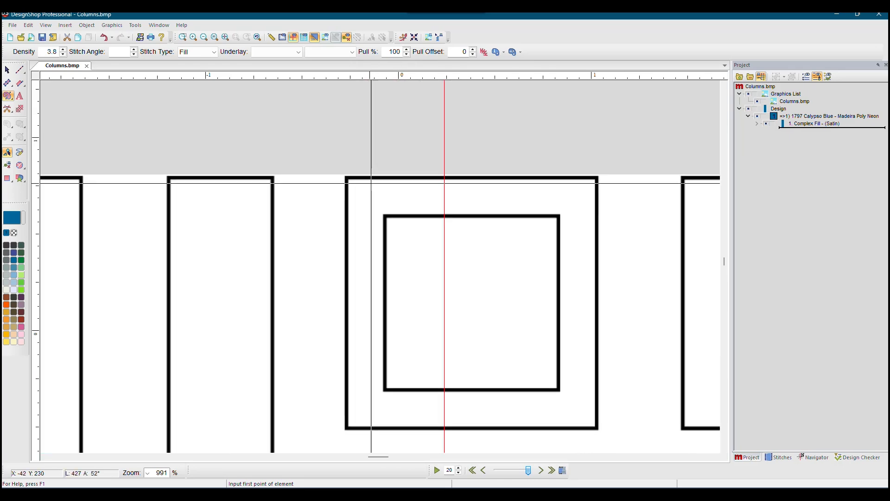
{"action": "left_click", "coordinate": [345, 175]}
{"action": "left_click", "coordinate": [598, 175]}
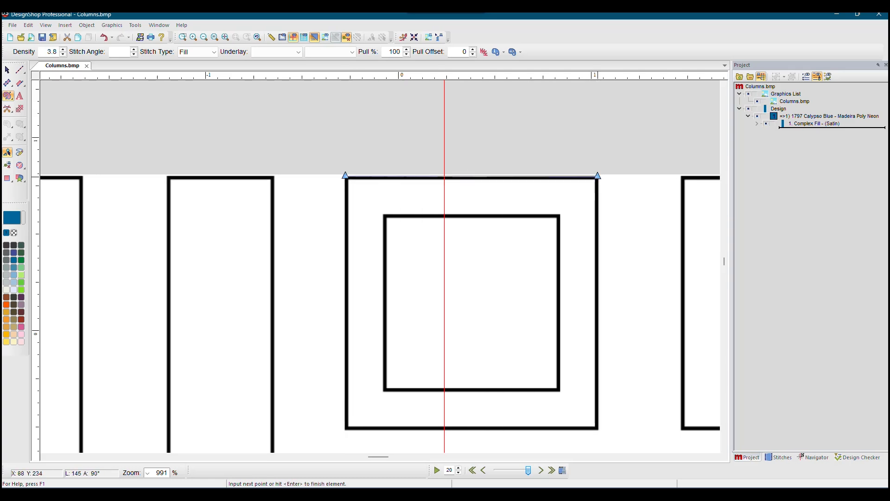
{"action": "left_click", "coordinate": [599, 427]}
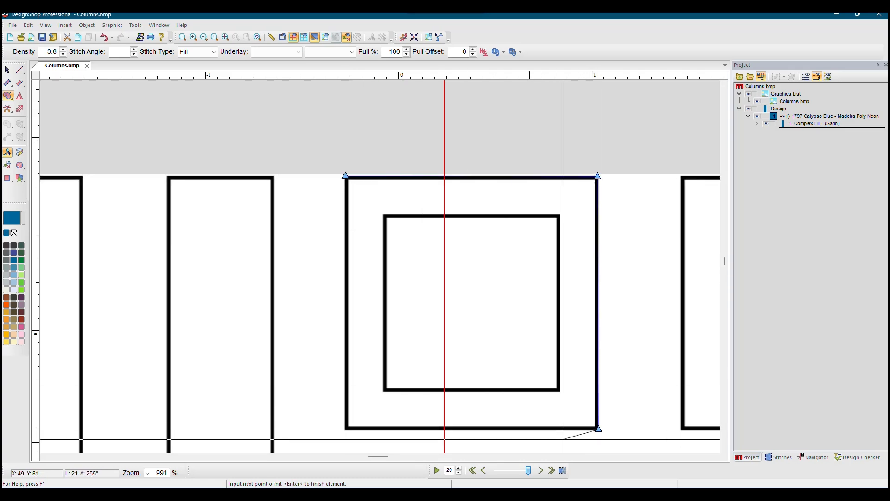
{"action": "left_click", "coordinate": [344, 429]}
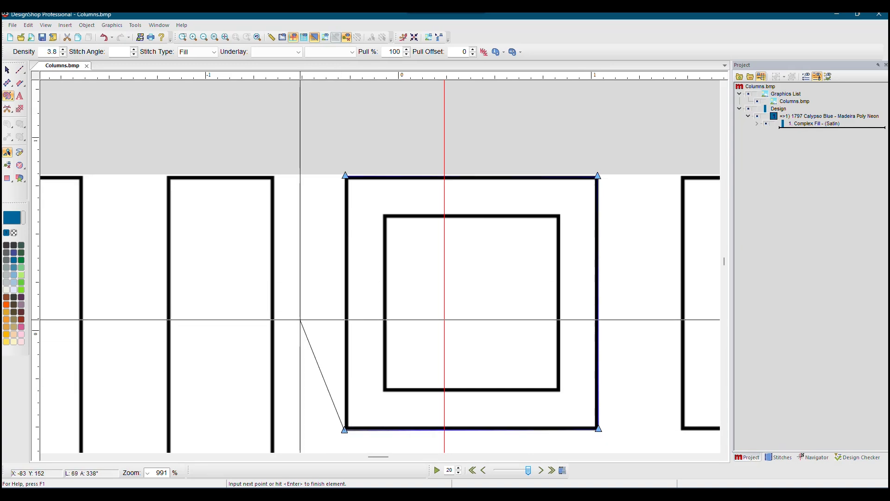
{"action": "key", "text": "Return"}
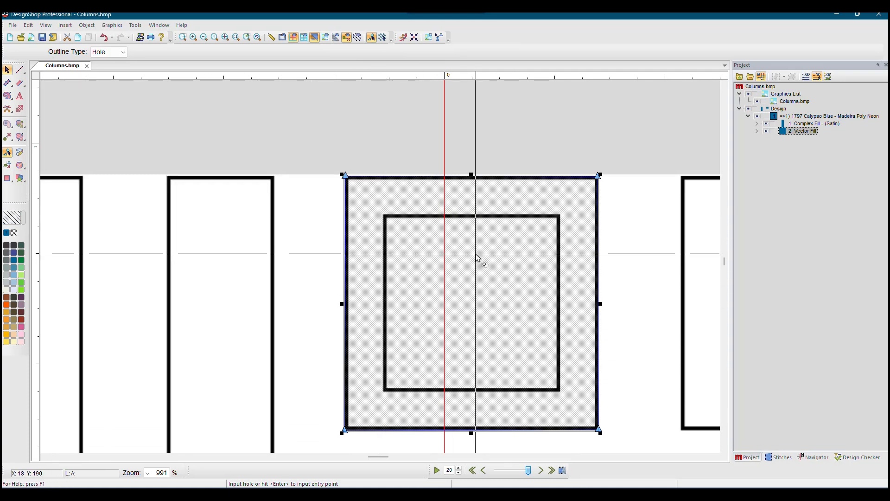
- Add the inner square as a hole with points at its four corners, and finish entering holes
{"action": "left_click", "coordinate": [386, 218]}
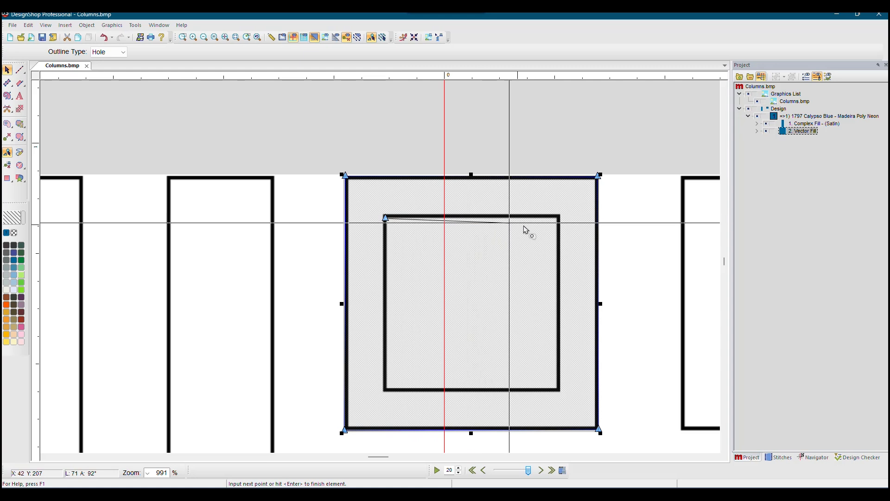
{"action": "left_click", "coordinate": [558, 218]}
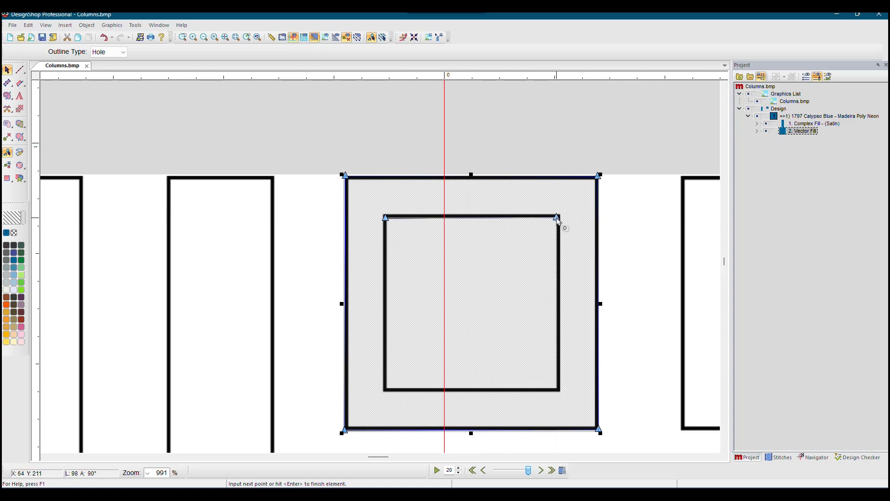
{"action": "left_click", "coordinate": [557, 389]}
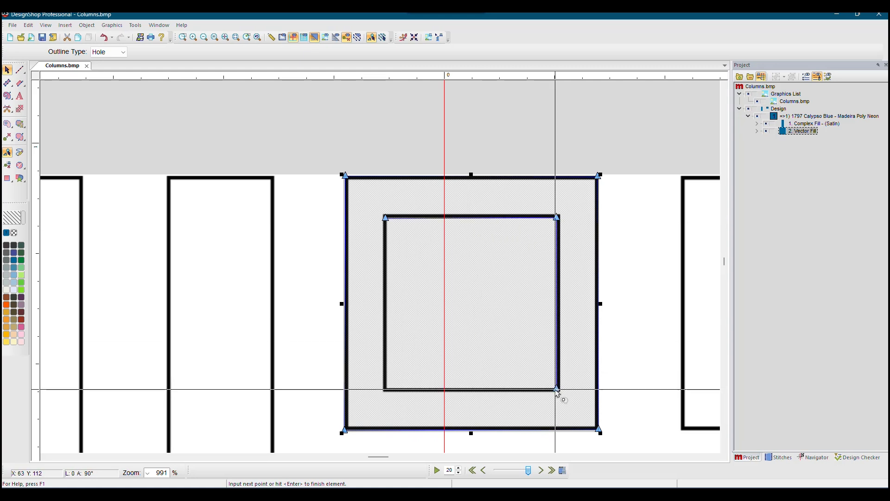
{"action": "left_click", "coordinate": [387, 390]}
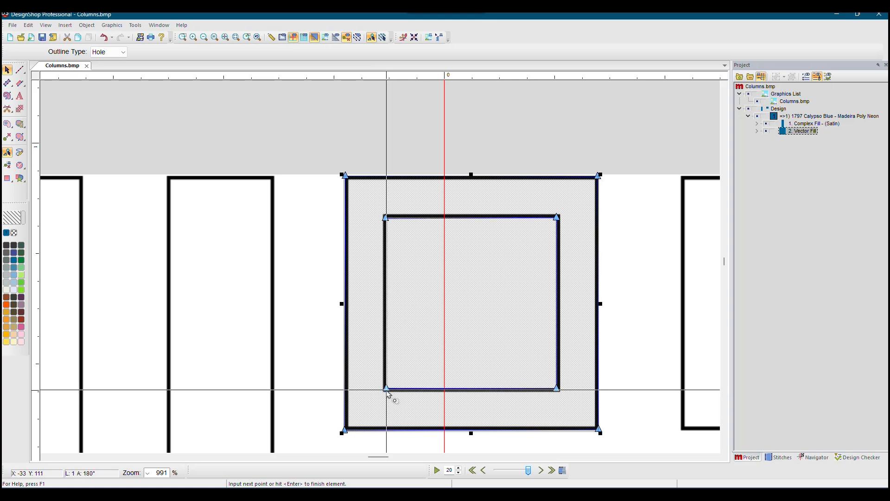
{"action": "key", "text": "Return"}
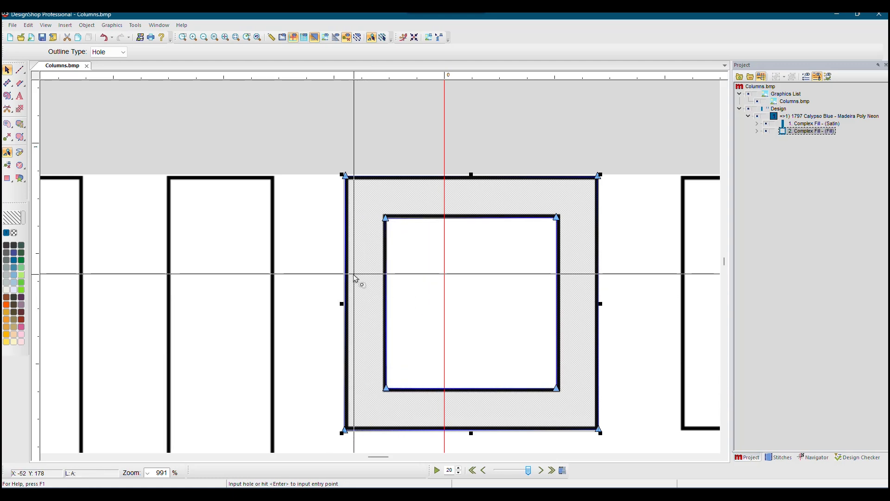
{"action": "key", "text": "Return"}
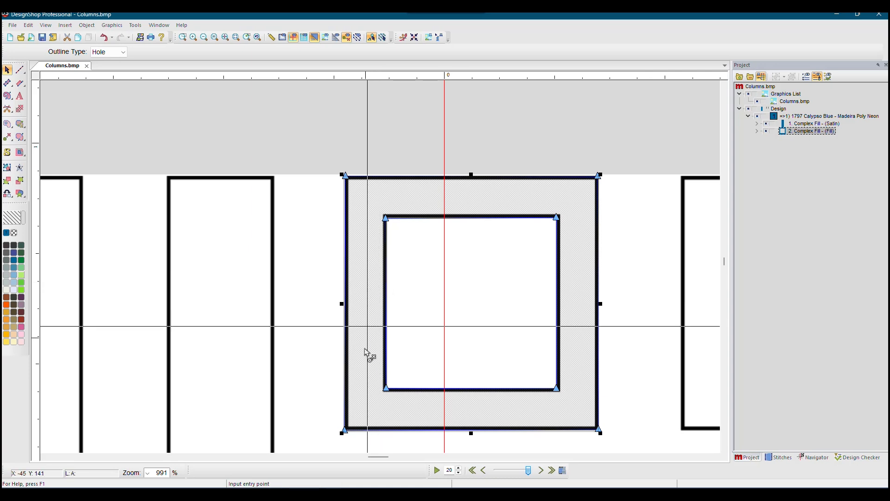
- Place the frame's entry and exit points near its lower-left corner, and draw a diagonal stitch direction line across that corner
{"action": "mouse_move", "coordinate": [252, 477]}
{"action": "left_click", "coordinate": [368, 406]}
{"action": "left_click", "coordinate": [337, 442]}
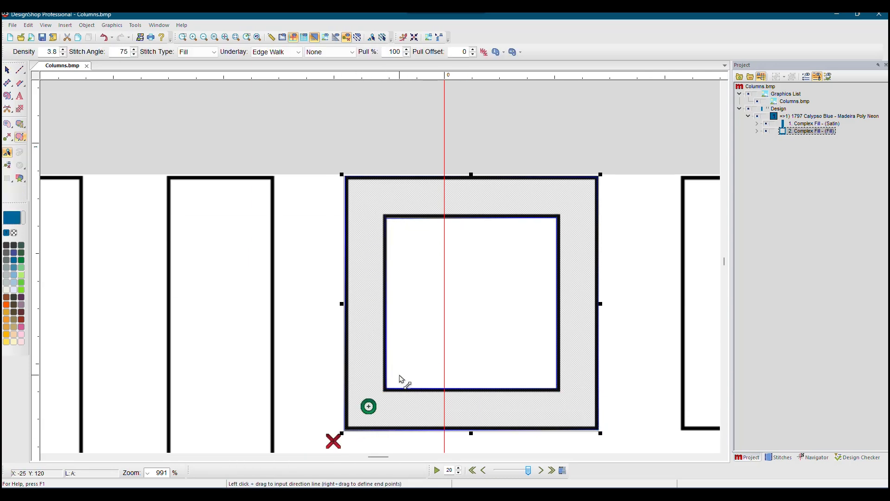
{"action": "left_click_drag", "start_coordinate": [408, 375], "coordinate": [340, 434]}
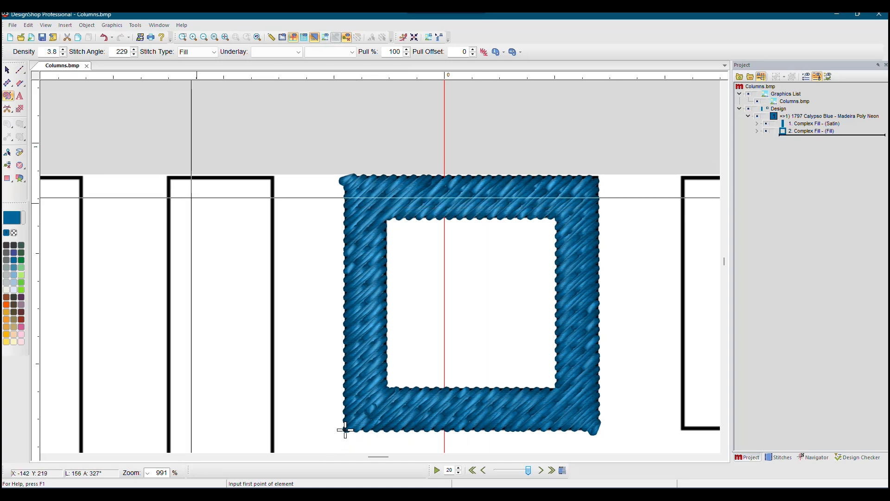
- Change the square frame's stitch type to Satin
{"action": "left_click", "coordinate": [7, 70]}
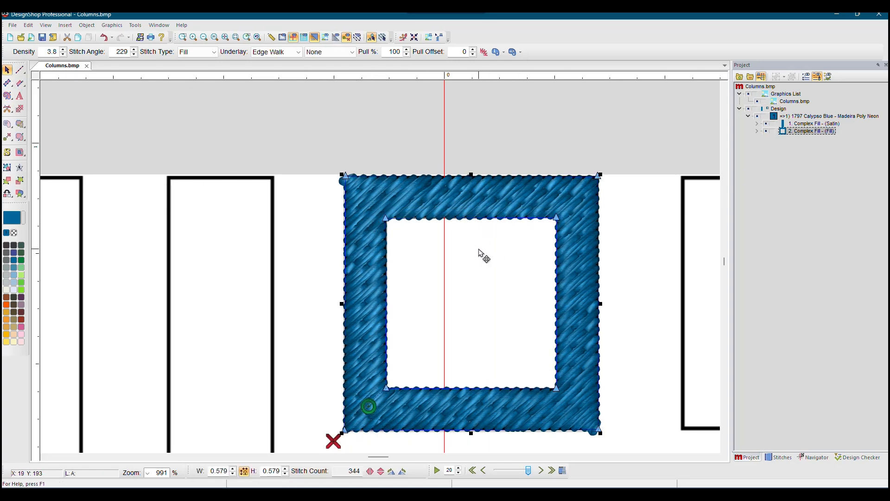
{"action": "left_click", "coordinate": [205, 38]}
{"action": "left_click", "coordinate": [205, 38]}
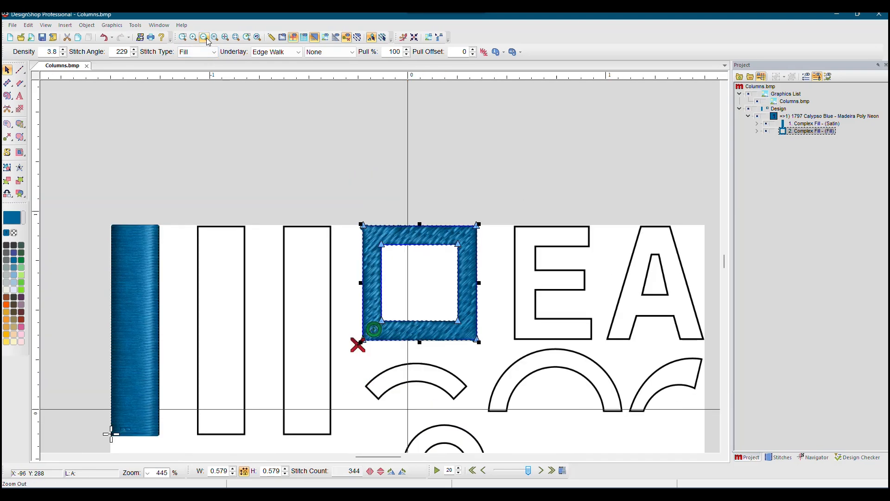
{"action": "left_click", "coordinate": [210, 52]}
{"action": "left_click", "coordinate": [204, 71]}
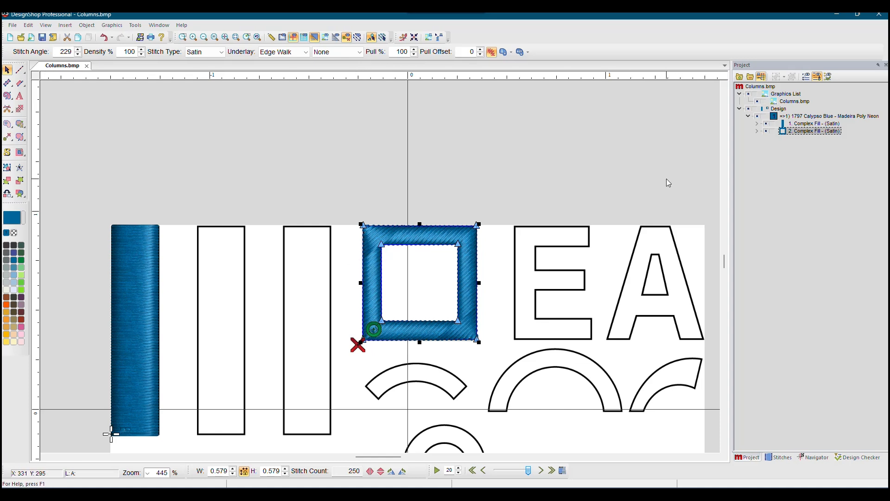
- Try stitch direction lines across the square frame's left side and upper-left corner, and undo them
{"action": "left_click", "coordinate": [20, 137]}
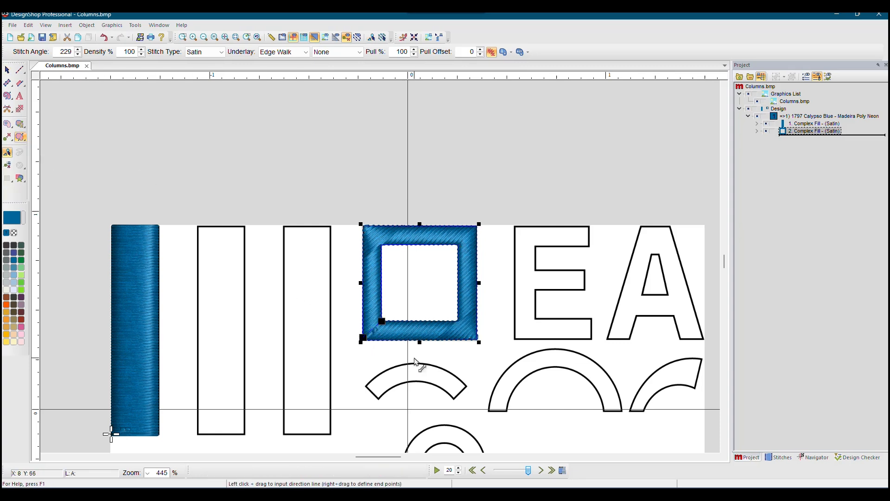
{"action": "left_click_drag", "start_coordinate": [384, 289], "coordinate": [349, 290]}
{"action": "left_click_drag", "start_coordinate": [389, 254], "coordinate": [366, 231]}
{"action": "left_click", "coordinate": [106, 40]}
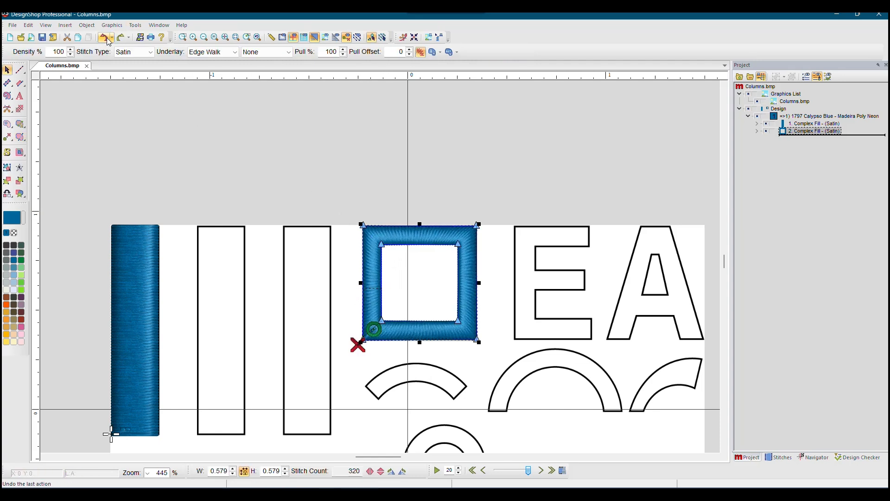
- Try diagonal stitch direction lines across the frame's upper-left, upper-right and lower-right corners, and undo them
{"action": "left_click", "coordinate": [21, 138]}
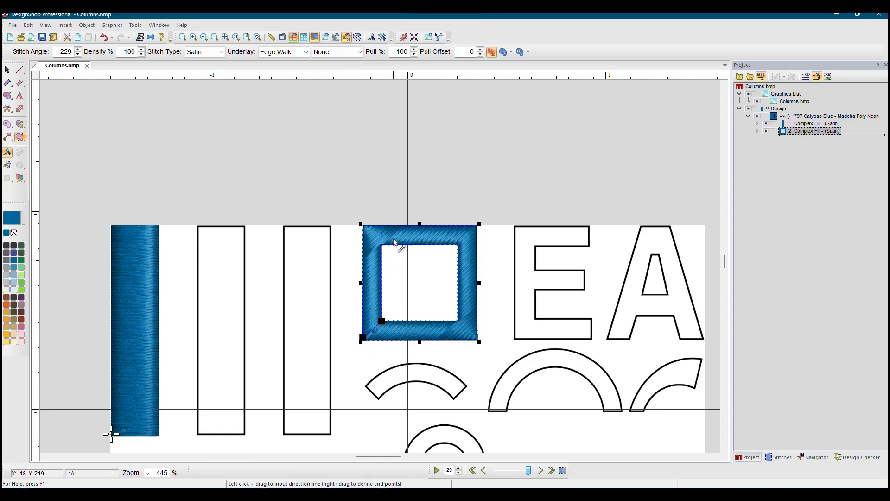
{"action": "left_click_drag", "start_coordinate": [364, 226], "coordinate": [381, 245]}
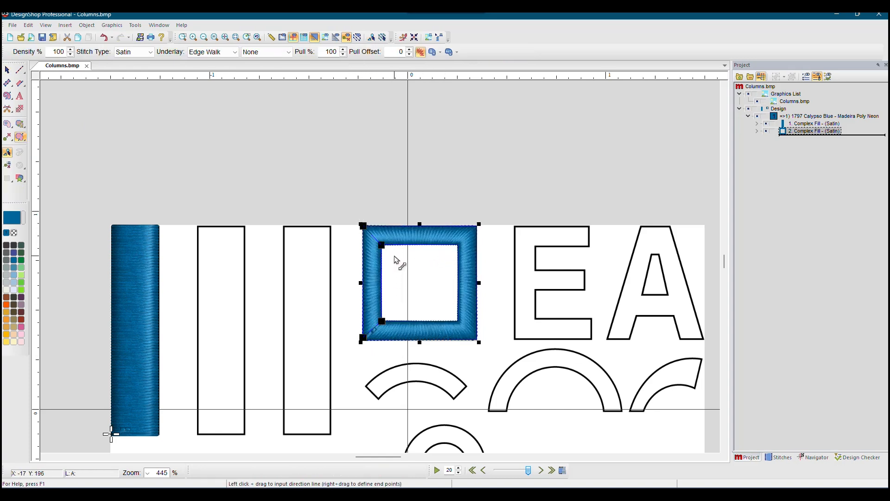
{"action": "left_click_drag", "start_coordinate": [478, 226], "coordinate": [458, 244]}
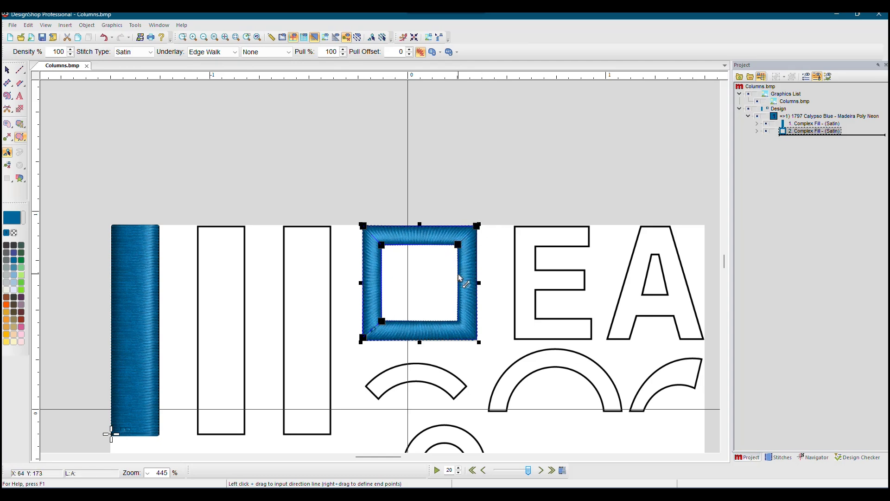
{"action": "left_click_drag", "start_coordinate": [490, 356], "coordinate": [490, 355]}
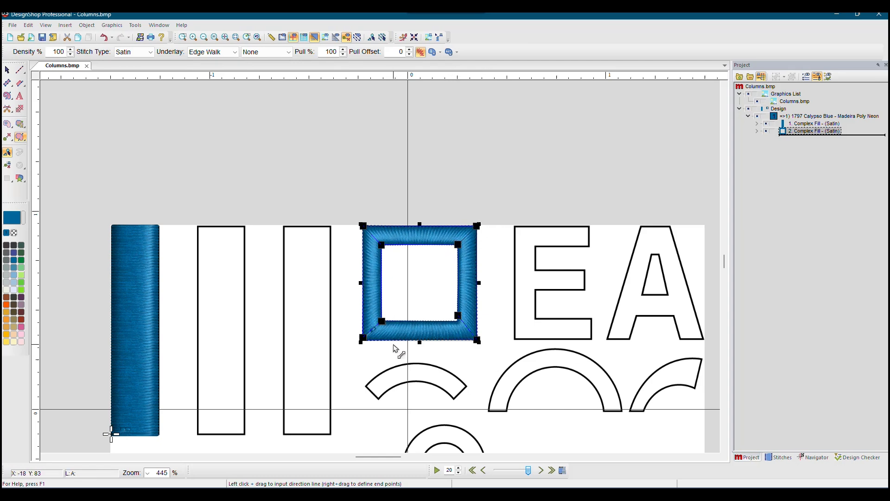
{"action": "left_click", "coordinate": [106, 40]}
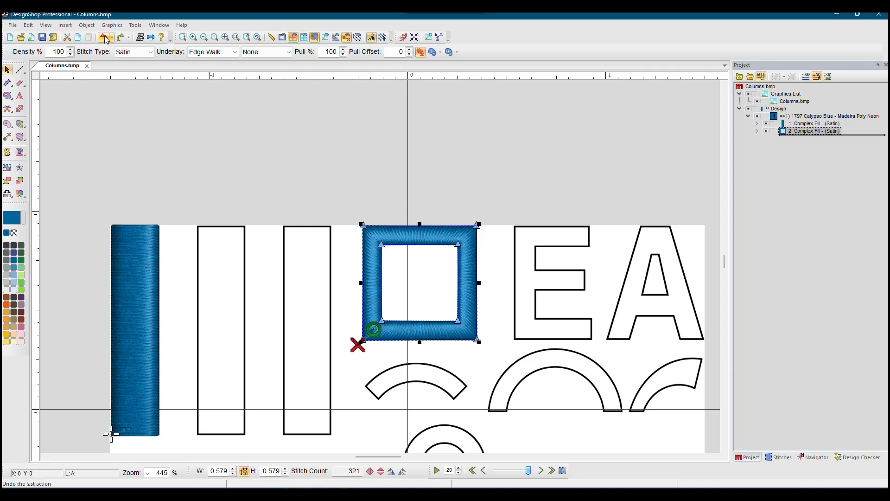
{"action": "left_click", "coordinate": [106, 40]}
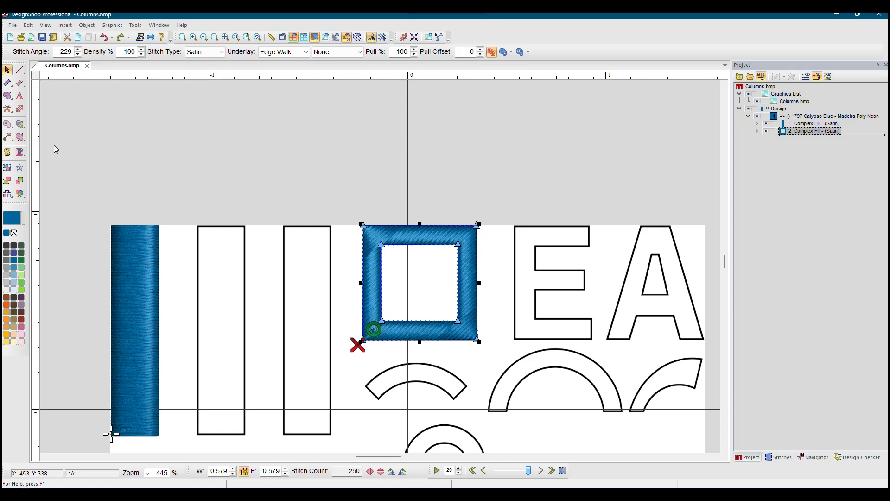
- Add stitch direction lines to the square frame again so its satin stitches turn around the corners
{"action": "left_click", "coordinate": [22, 138]}
{"action": "left_click", "coordinate": [56, 138]}
{"action": "left_click", "coordinate": [7, 70]}
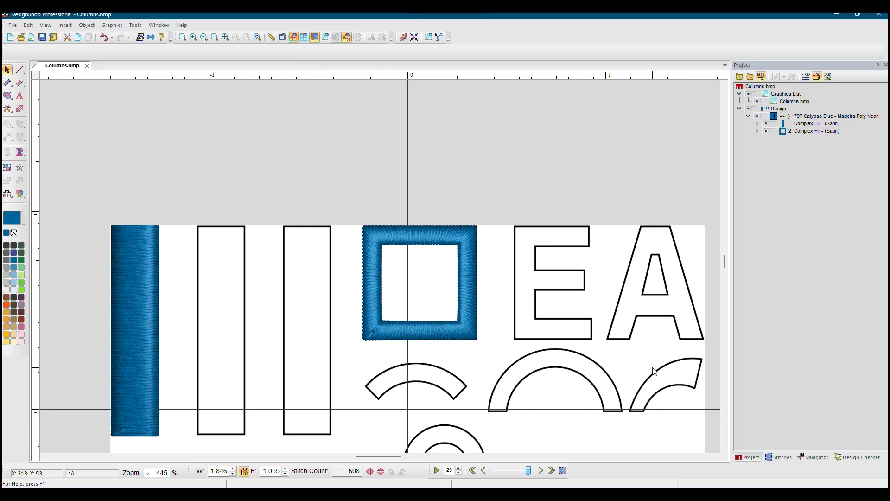
- Start a Complex Fill outline on the letter E, placing corner points along its top edge, spine, bottom edge and the bottom arm's end
{"action": "left_click", "coordinate": [717, 456]}
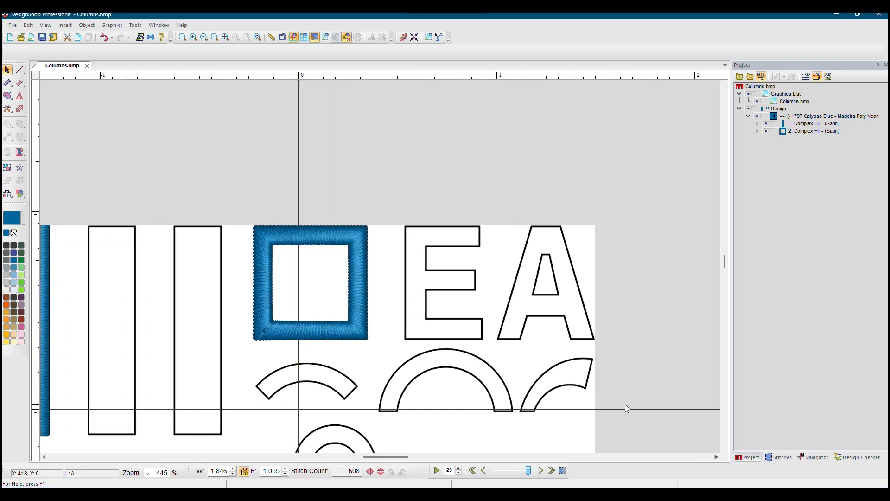
{"action": "left_click_drag", "start_coordinate": [366, 204], "coordinate": [540, 378]}
{"action": "left_click", "coordinate": [8, 96]}
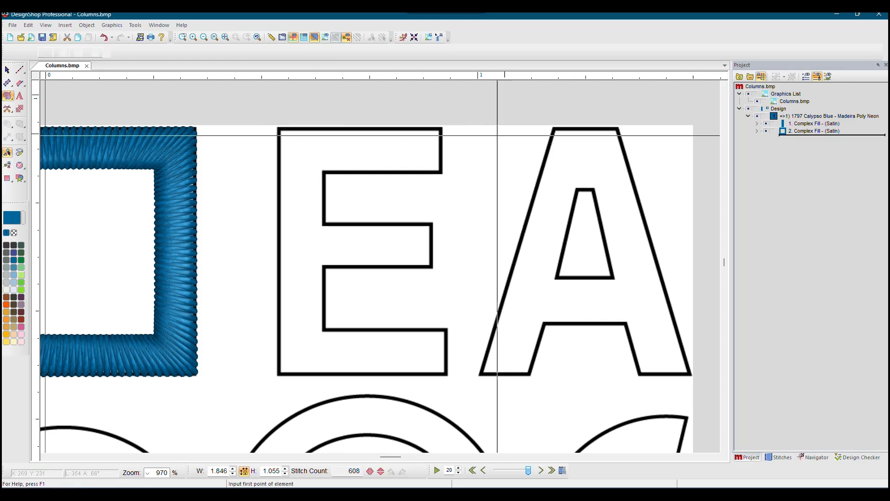
{"action": "left_click", "coordinate": [444, 127]}
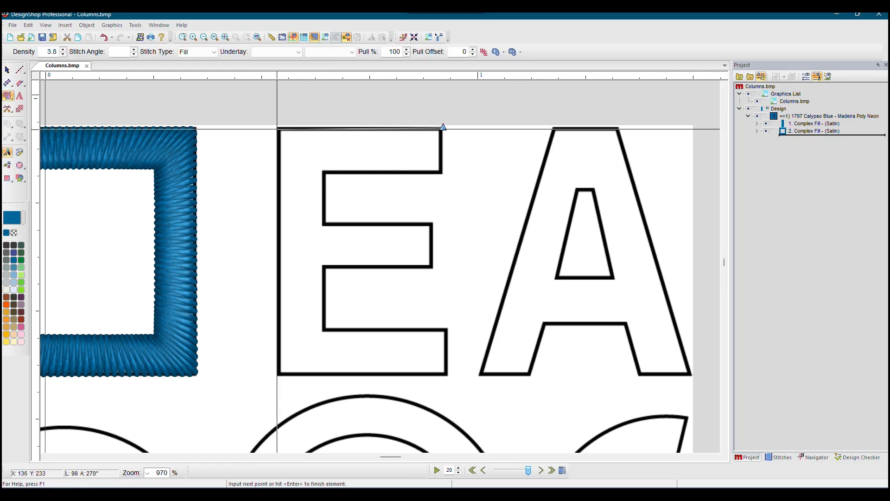
{"action": "left_click", "coordinate": [278, 127]}
{"action": "left_click", "coordinate": [278, 374]}
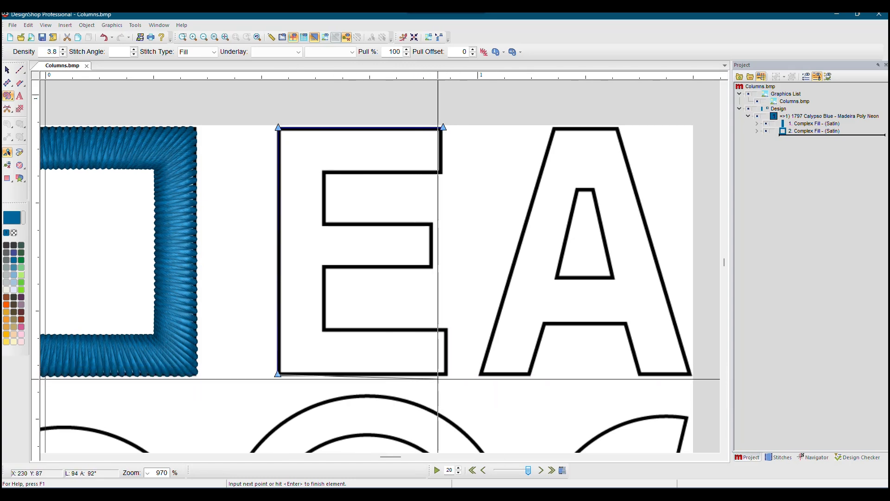
{"action": "left_click", "coordinate": [447, 376]}
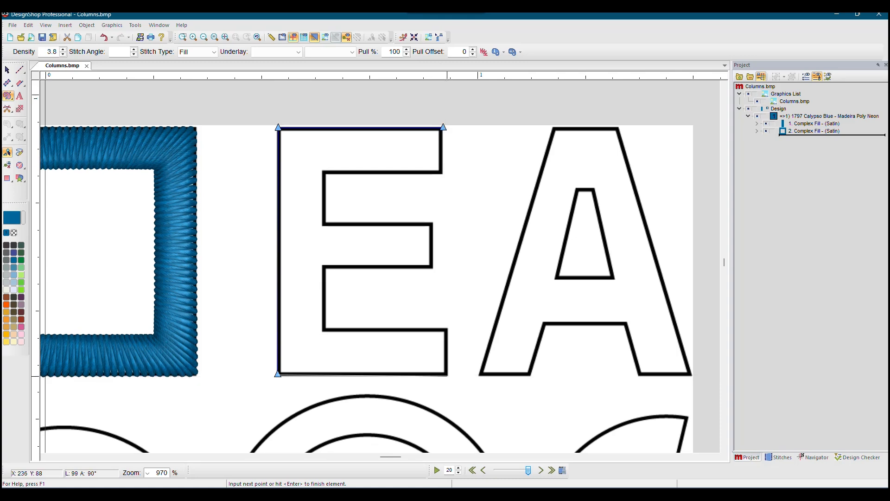
{"action": "left_click", "coordinate": [448, 329]}
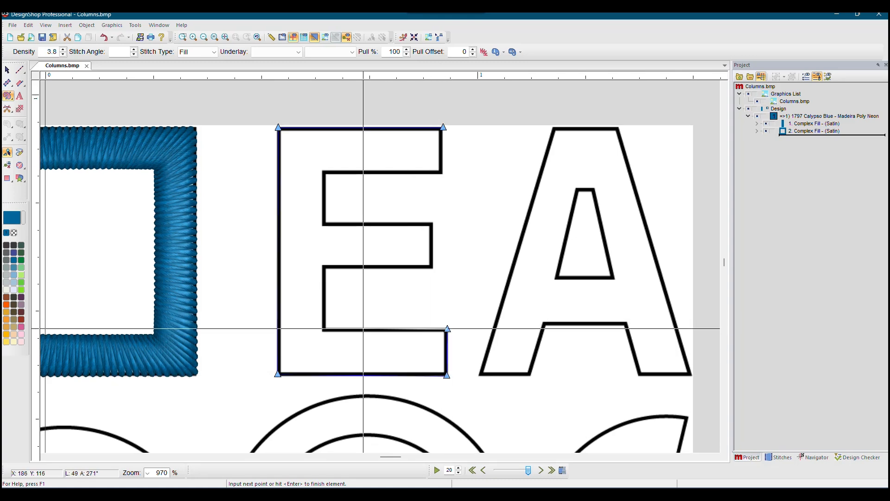
- Continue the letter E's outline along the bottom arm's upper edge, up the lower notch and out along the middle arm's underside
{"action": "left_click", "coordinate": [324, 327]}
{"action": "key", "text": "BackSpace"}
{"action": "scroll", "coordinate": [327, 333], "scroll_direction": "up", "scroll_amount": 2}
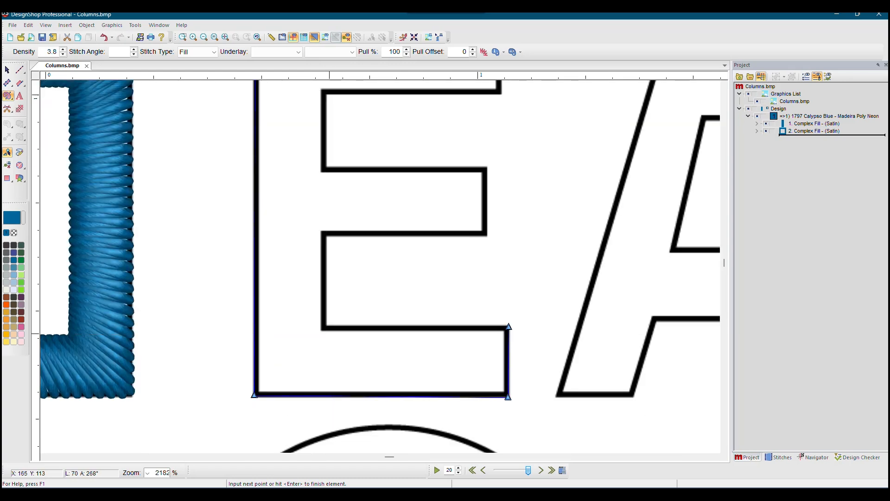
{"action": "left_click", "coordinate": [328, 321]}
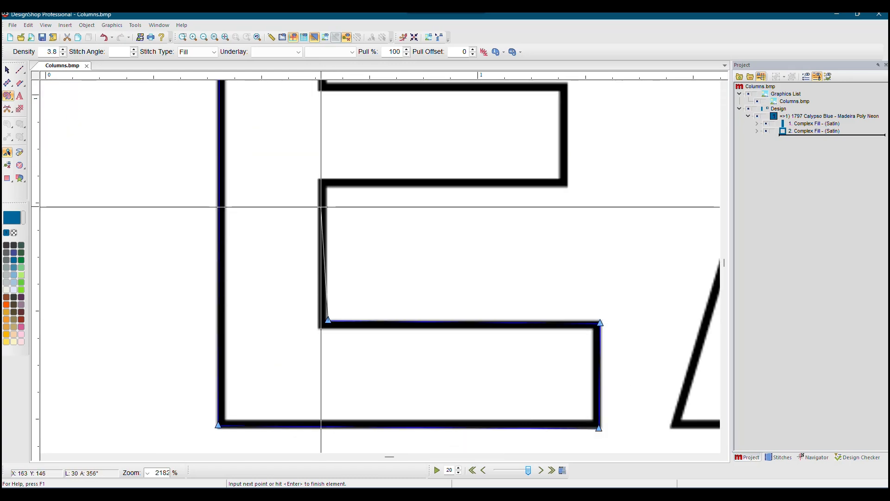
{"action": "left_click", "coordinate": [327, 187]}
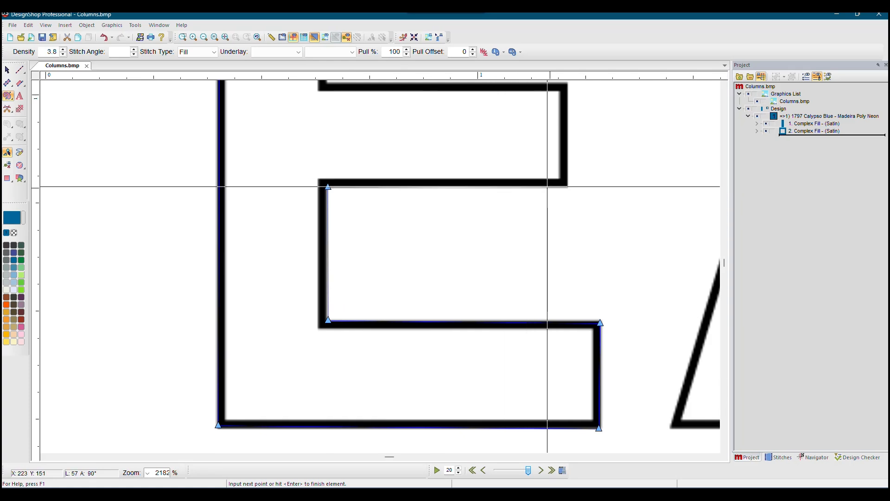
{"action": "left_click", "coordinate": [567, 187]}
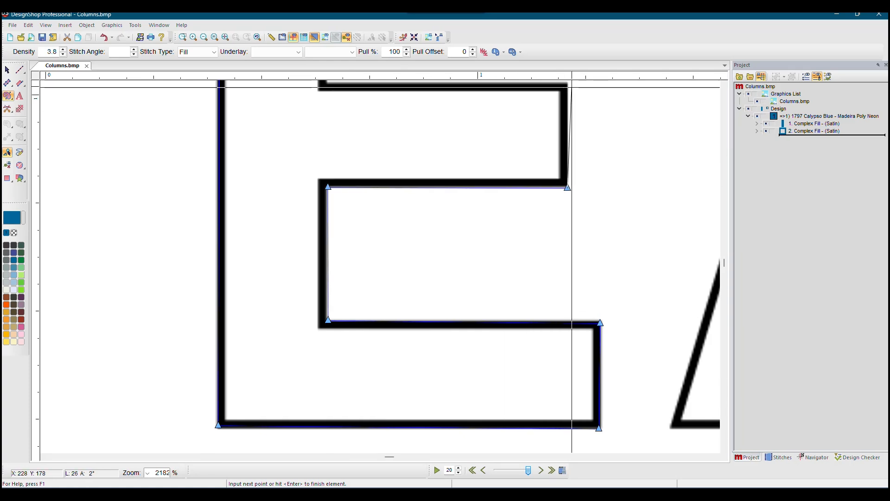
- Trace the middle arm's end and upper edge, the upper notch and the top arm's underside, and finish the letter E's outline
{"action": "scroll", "coordinate": [568, 174], "scroll_direction": "up", "scroll_amount": 2}
{"action": "left_click", "coordinate": [566, 170]}
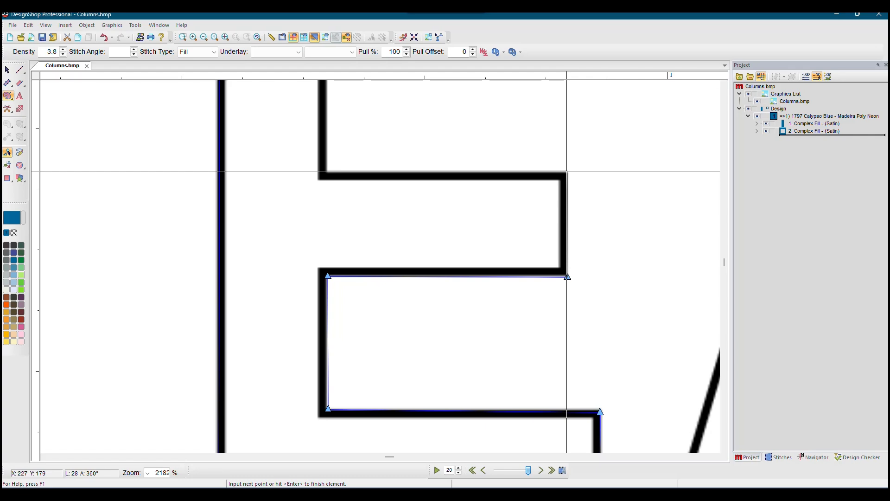
{"action": "left_click", "coordinate": [327, 171]}
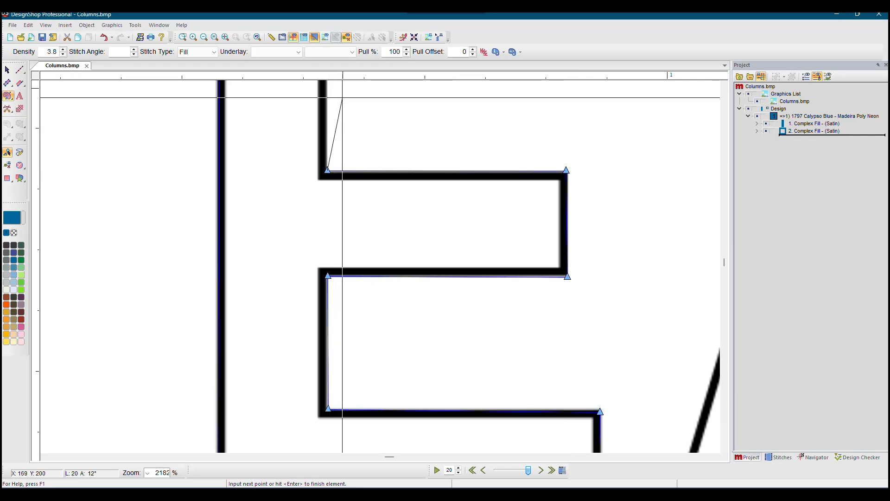
{"action": "scroll", "coordinate": [338, 114], "scroll_direction": "up", "scroll_amount": 4}
{"action": "left_click", "coordinate": [327, 241]}
{"action": "left_click", "coordinate": [589, 241]}
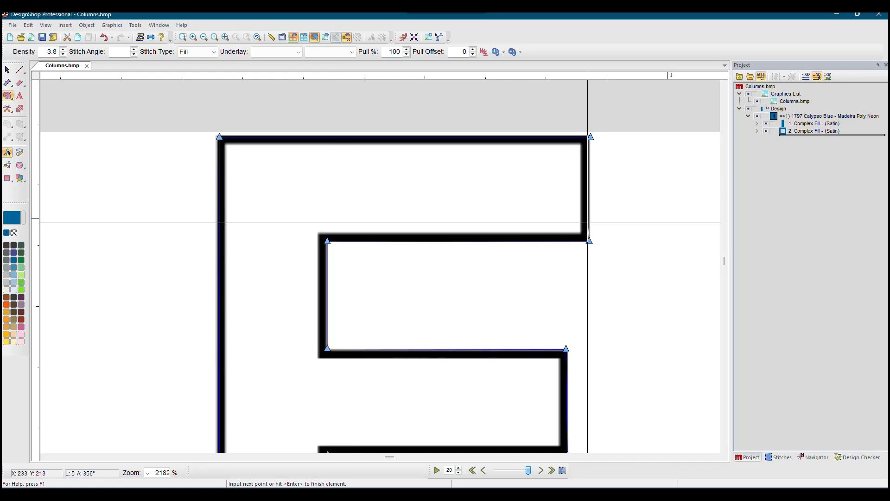
{"action": "key", "text": "Return"}
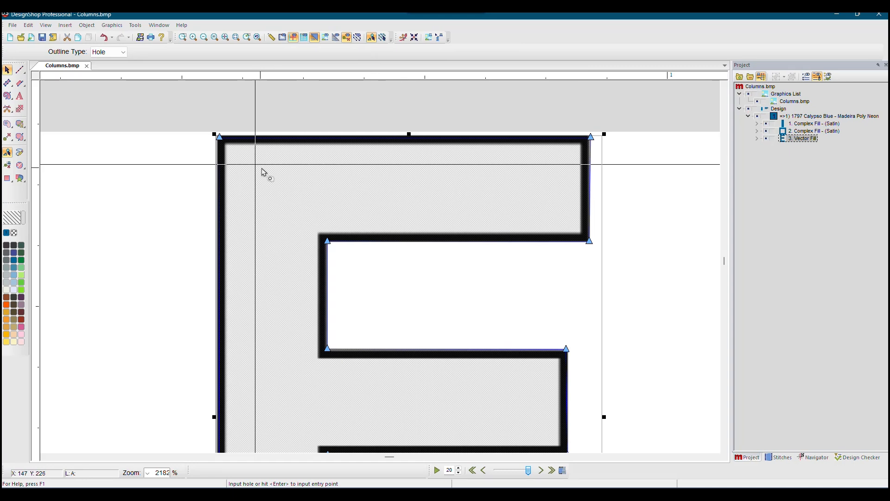
- Complete the letter E without a hole, with an entry point in its lower-left corner, an exit beyond its lower-right corner and a near-vertical direction line across the bottom arm
{"action": "scroll", "coordinate": [285, 191], "scroll_direction": "down", "scroll_amount": 3}
{"action": "scroll", "coordinate": [325, 223], "scroll_direction": "down", "scroll_amount": 4}
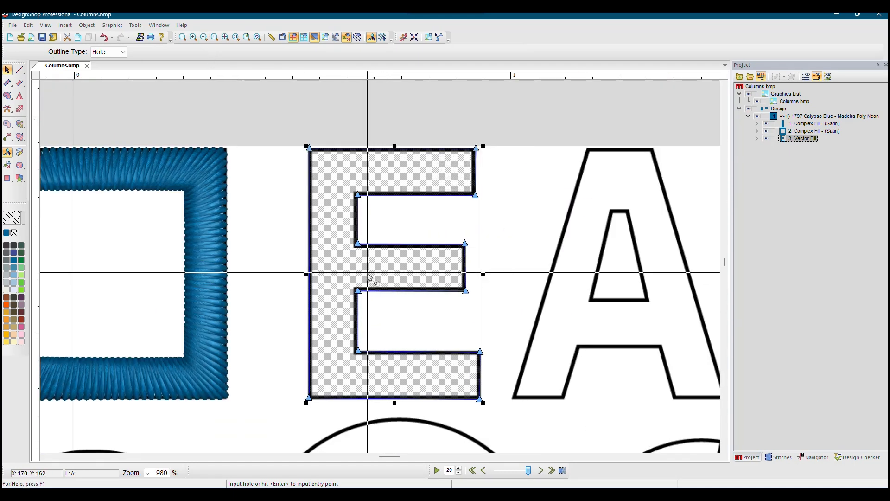
{"action": "key", "text": "Return"}
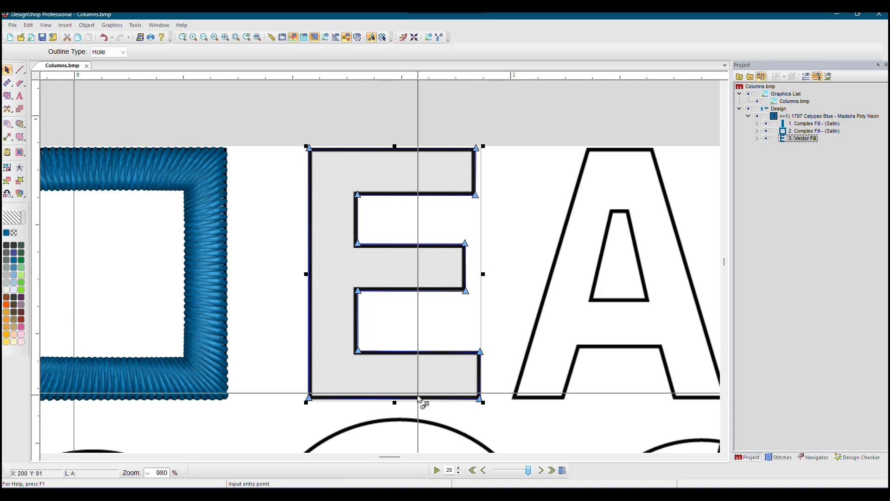
{"action": "left_click", "coordinate": [336, 374]}
{"action": "left_click", "coordinate": [489, 411]}
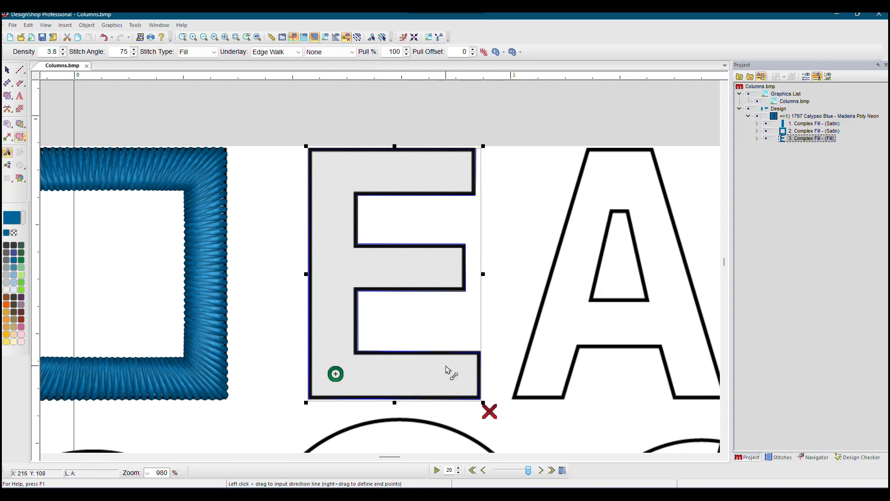
{"action": "left_click_drag", "start_coordinate": [457, 335], "coordinate": [477, 433]}
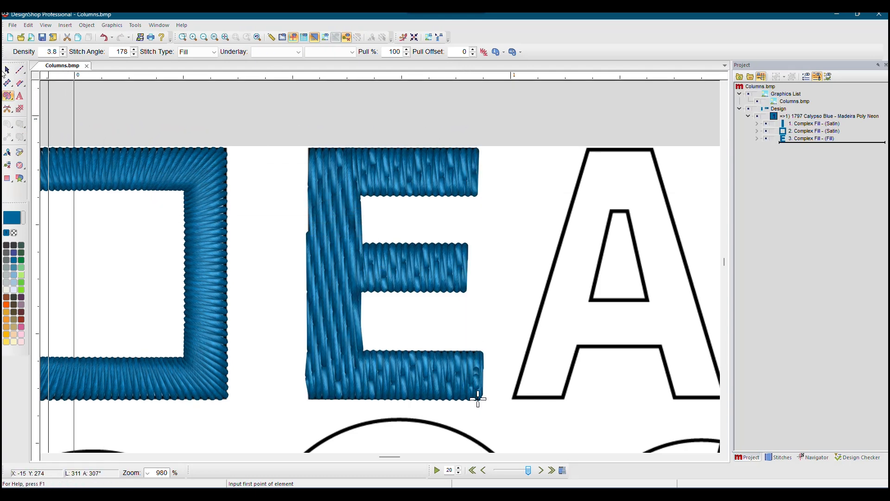
{"action": "key", "text": "Escape"}
- Change the letter E's stitch type to Satin and set the stitch length limit for using Fill to 0
{"action": "left_click", "coordinate": [213, 52]}
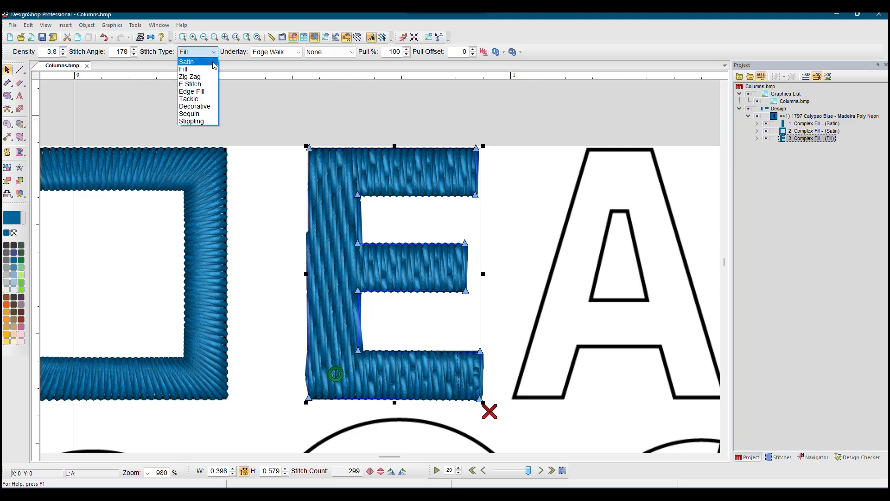
{"action": "left_click", "coordinate": [188, 61]}
{"action": "double_click", "coordinate": [822, 139]}
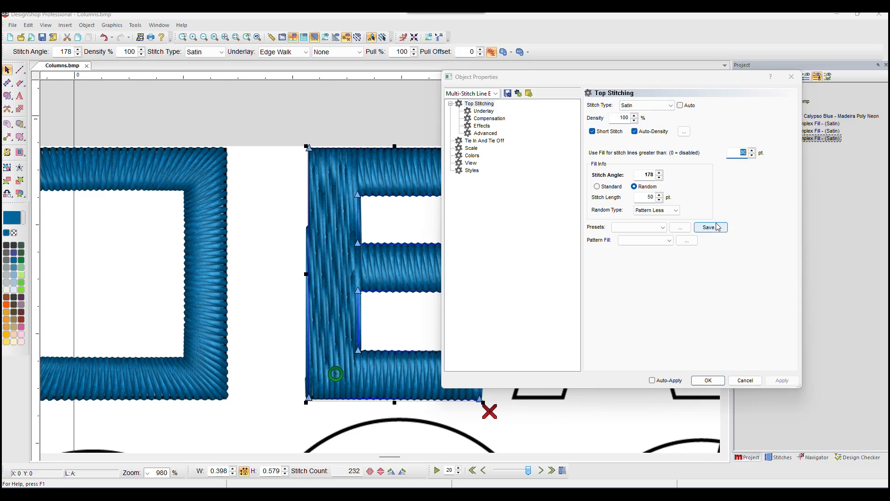
{"action": "type", "text": "0"}
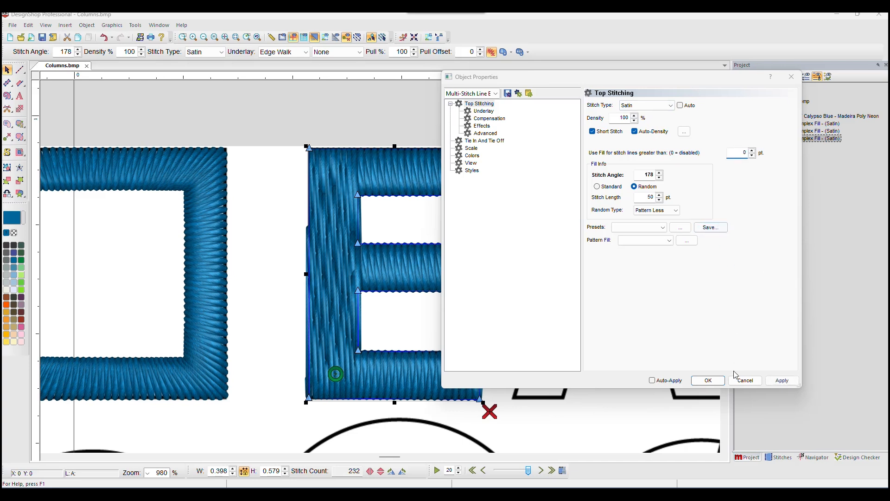
{"action": "left_click", "coordinate": [708, 381]}
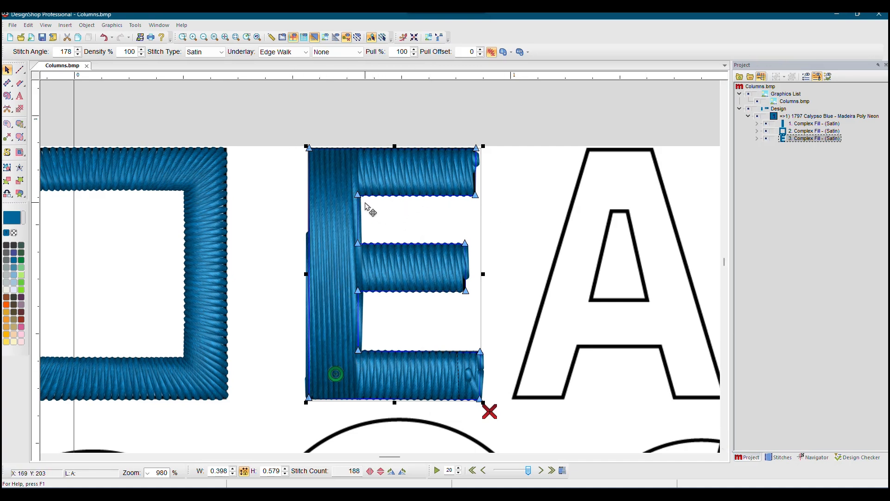
- Try diagonal stitch direction lines across the letter E's lower-left and upper-left corners, and a splice line where the middle arm meets the spine
{"action": "left_click", "coordinate": [21, 139]}
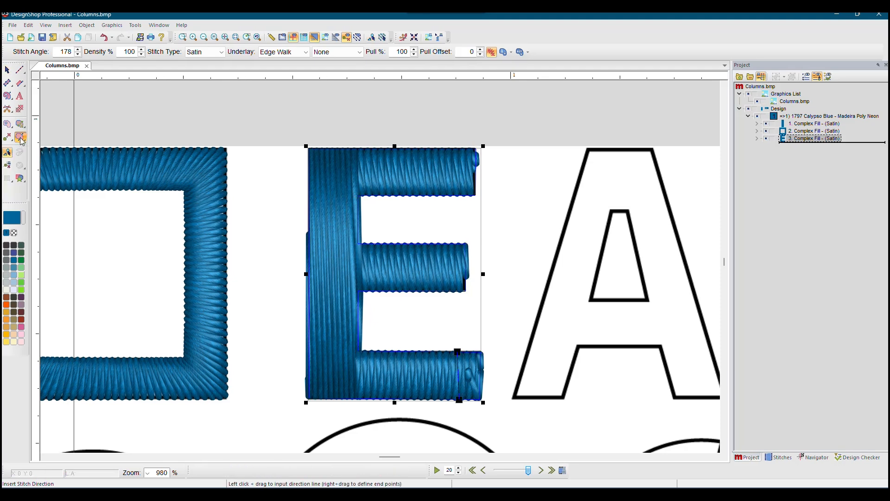
{"action": "left_click_drag", "start_coordinate": [371, 356], "coordinate": [308, 395]}
{"action": "left_click_drag", "start_coordinate": [308, 149], "coordinate": [373, 213]}
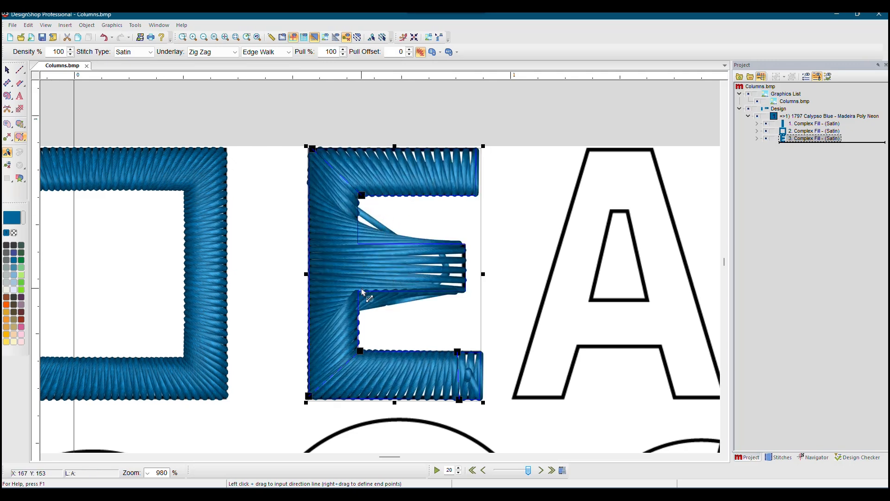
{"action": "left_click_drag", "start_coordinate": [358, 244], "coordinate": [357, 292]}
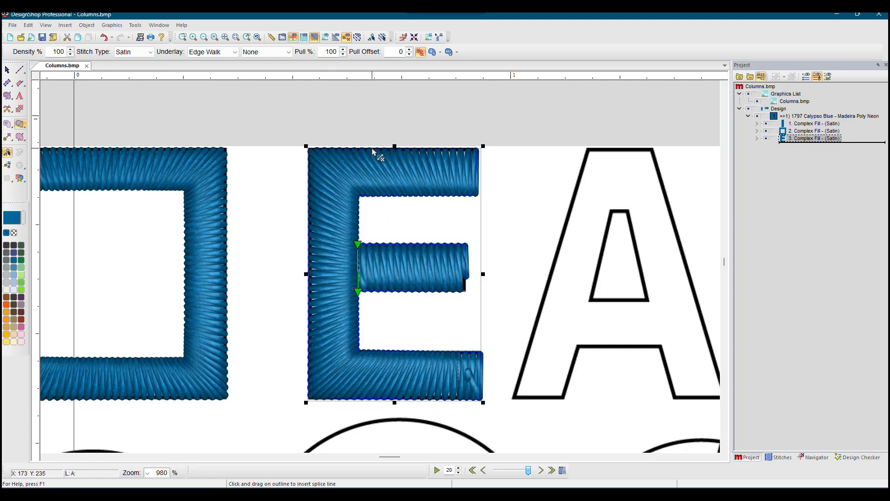
- Try further stitch direction lines across the letter E's middle arm, spine and top arm
{"action": "left_click", "coordinate": [7, 69]}
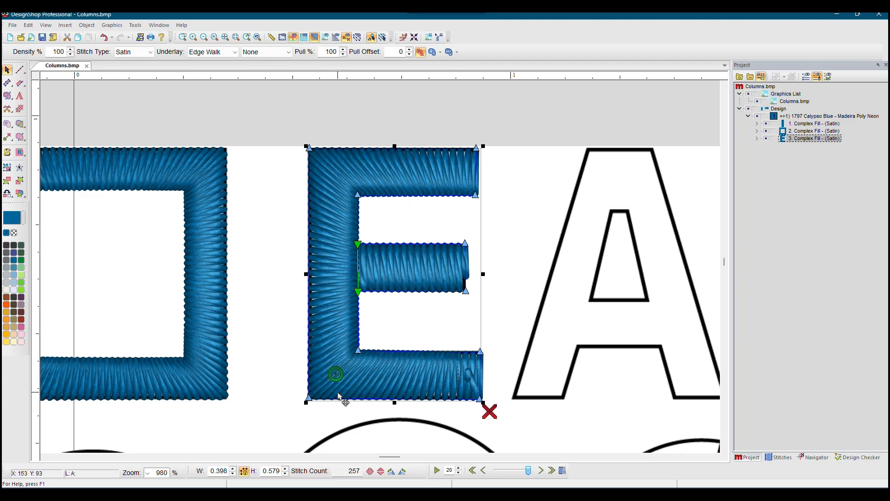
{"action": "left_click", "coordinate": [20, 137]}
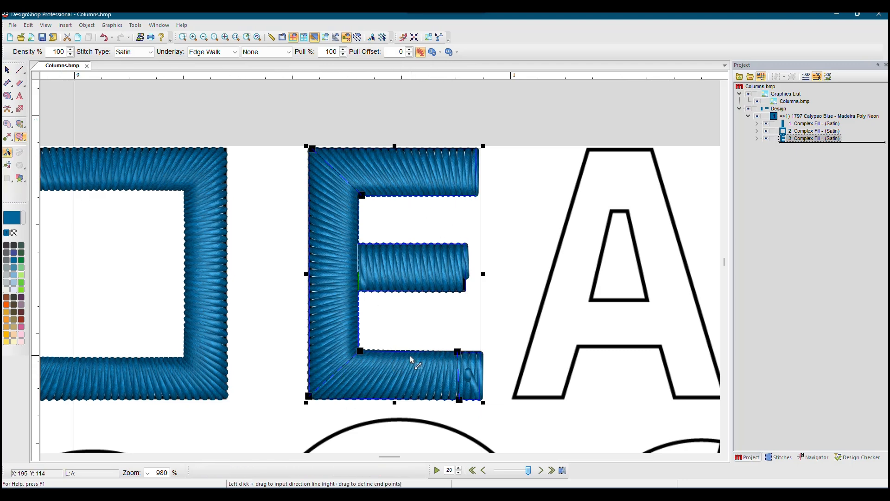
{"action": "left_click_drag", "start_coordinate": [411, 232], "coordinate": [411, 320]}
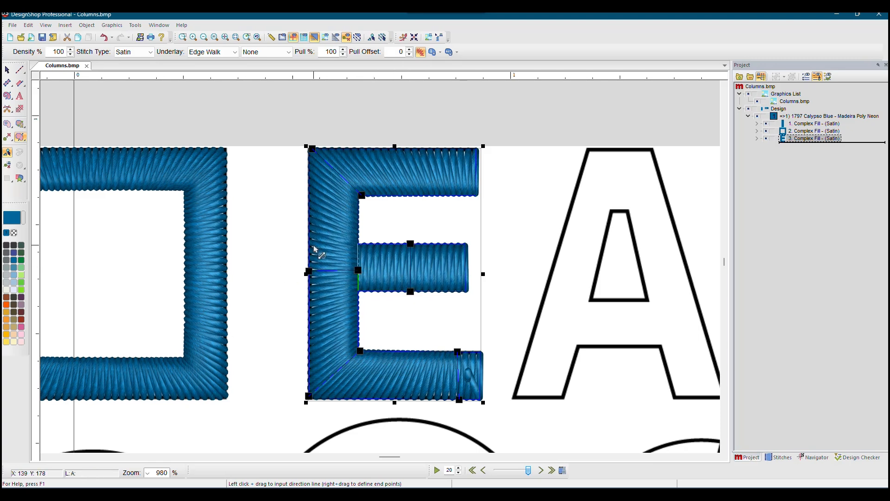
{"action": "left_click_drag", "start_coordinate": [406, 133], "coordinate": [409, 226]}
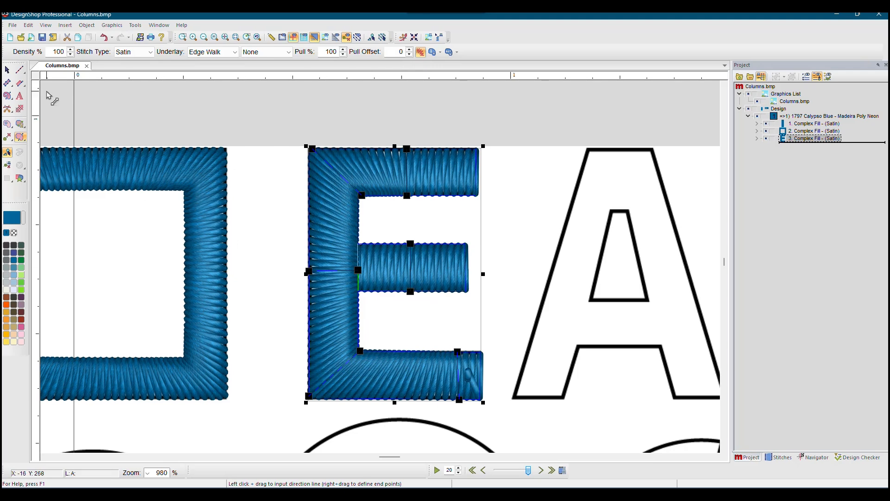
- Undo the added stitch direction lines and splice line on the letter E
{"action": "left_click", "coordinate": [104, 38]}
{"action": "left_click", "coordinate": [104, 39]}
{"action": "left_click", "coordinate": [104, 39]}
{"action": "left_click", "coordinate": [105, 40]}
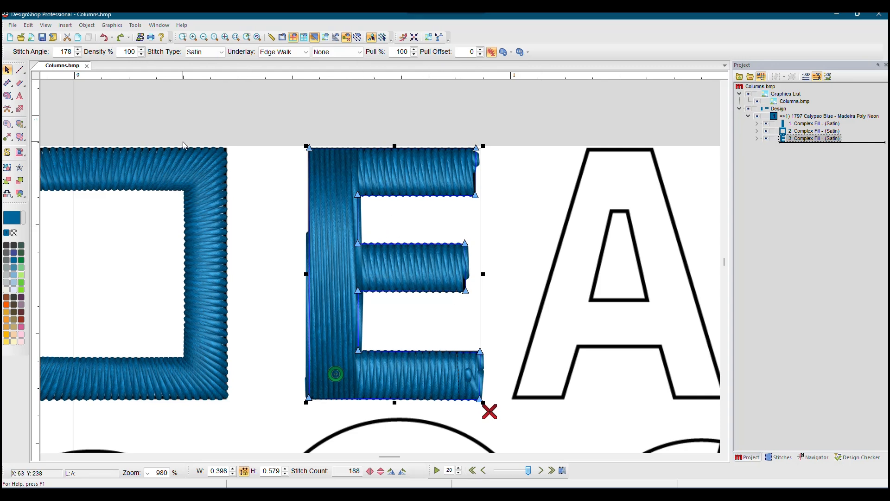
- Generate stitch direction lines across the letter E's corners, arms and spine, with a splice line at the middle arm, and fit the document to the window
{"action": "left_click", "coordinate": [18, 138]}
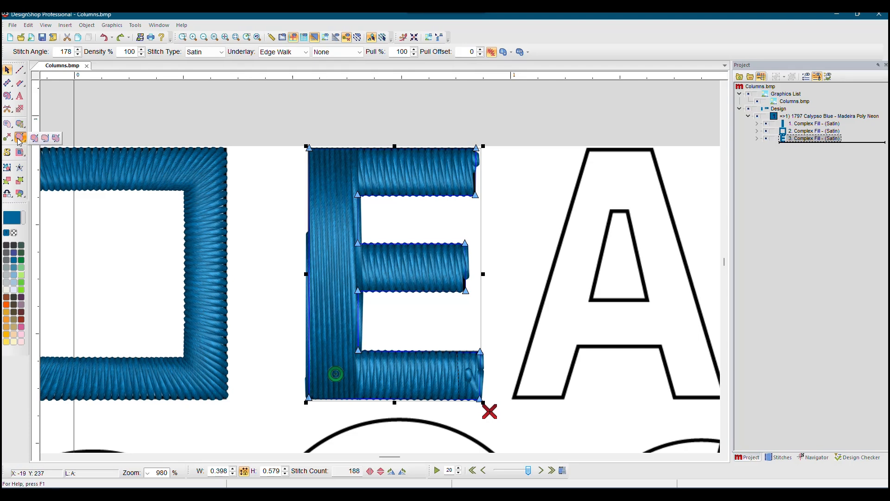
{"action": "left_click", "coordinate": [56, 138]}
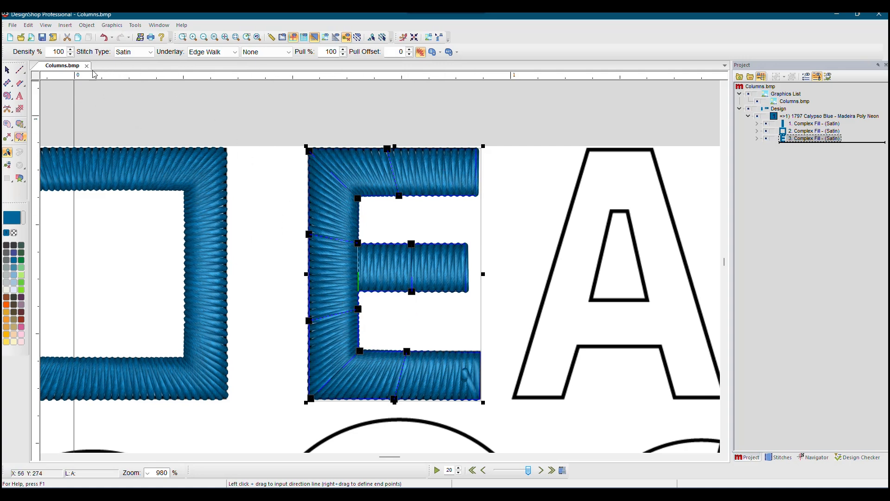
{"action": "left_click", "coordinate": [7, 70]}
{"action": "left_click", "coordinate": [224, 38]}
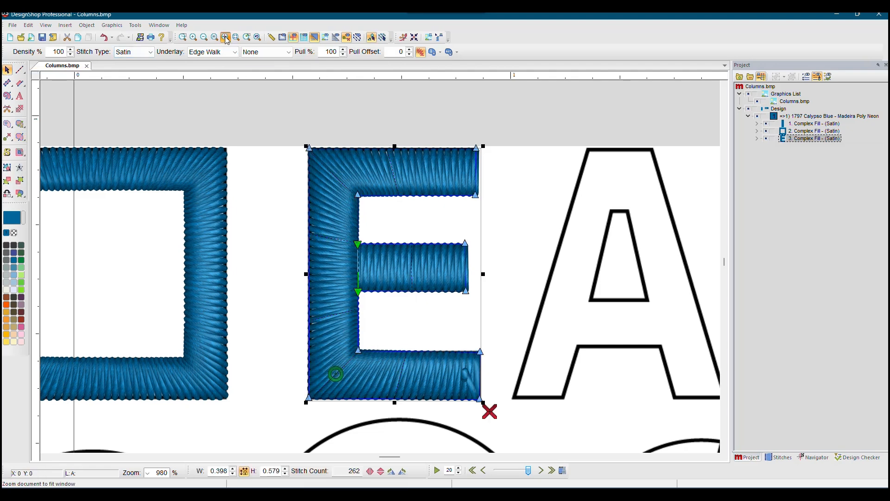